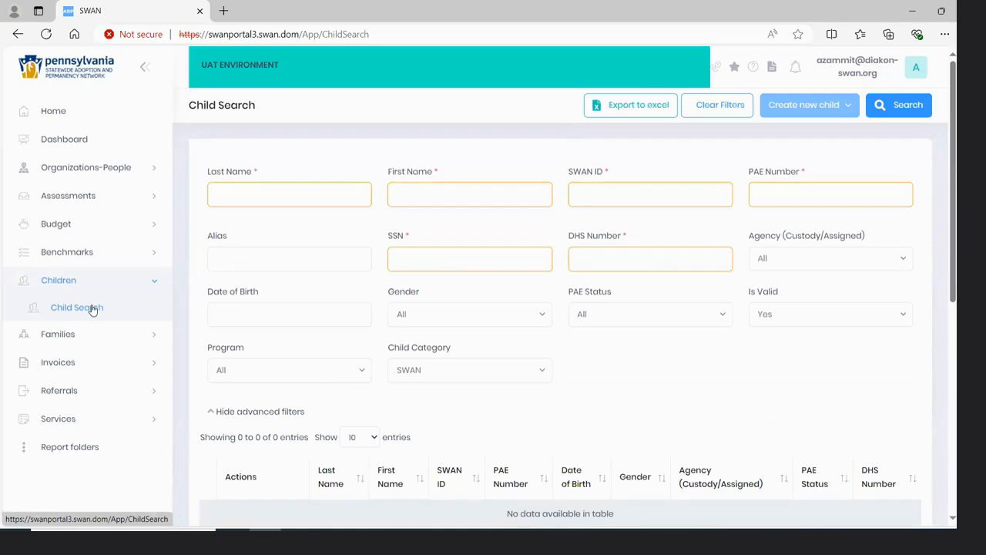
Search children by the child's last and first name and scroll to the two matching records
{"action": "left_click", "coordinate": [234, 194]}
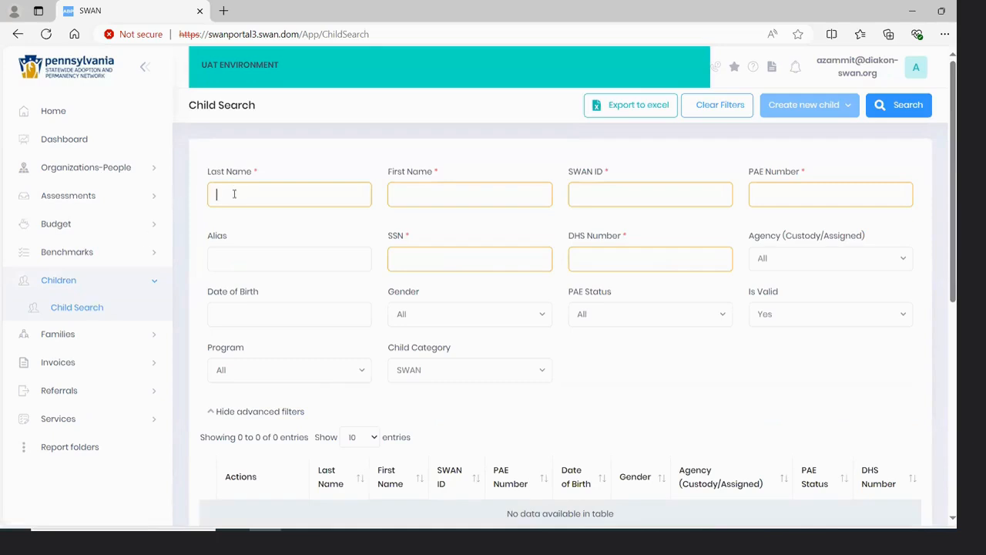
{"action": "type", "text": "Katz"}
{"action": "key", "text": "Tab"}
{"action": "type", "text": "Tommy"}
{"action": "left_click", "coordinate": [899, 107]}
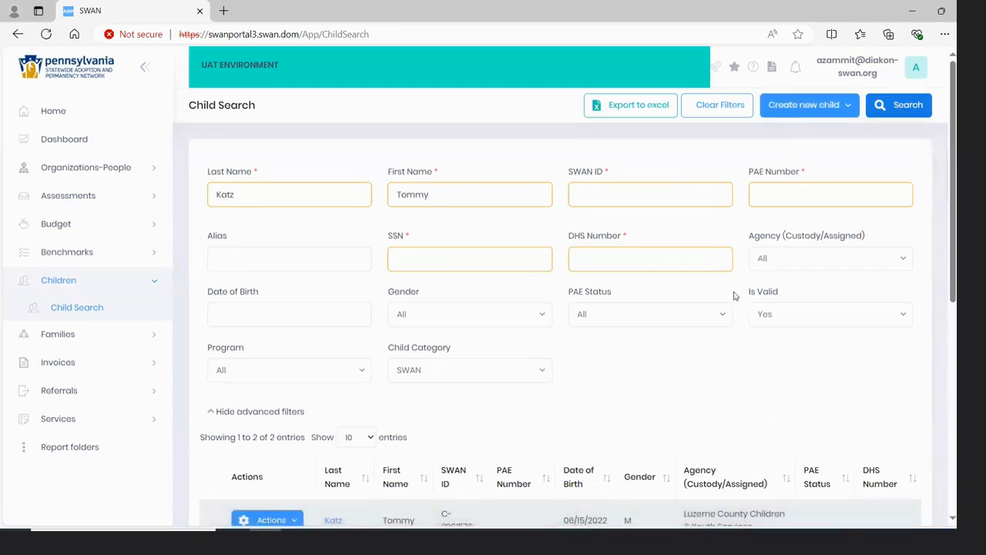
{"action": "scroll", "coordinate": [697, 401], "scroll_direction": "down", "scroll_amount": 1}
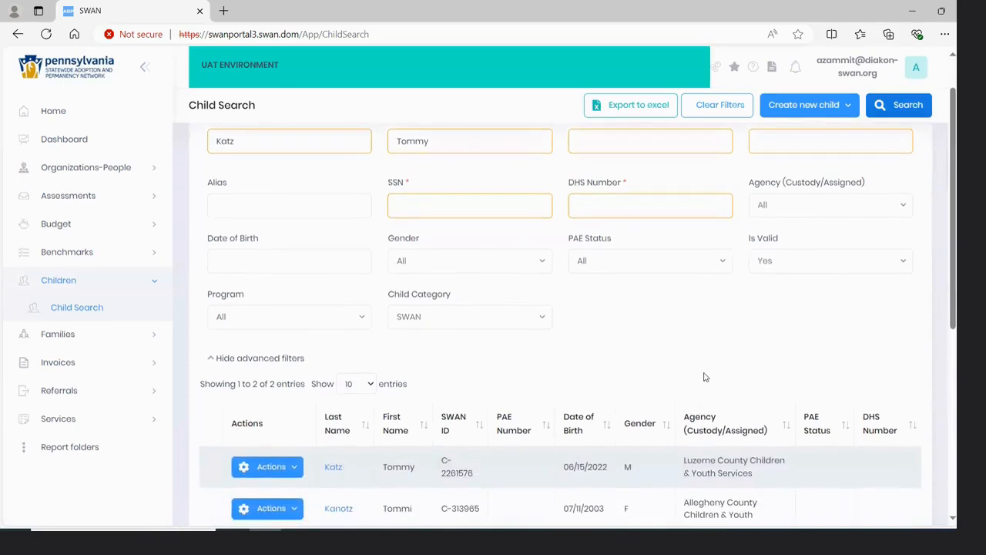
{"action": "scroll", "coordinate": [704, 376], "scroll_direction": "down", "scroll_amount": 2}
{"action": "scroll", "coordinate": [704, 376], "scroll_direction": "down", "scroll_amount": 2}
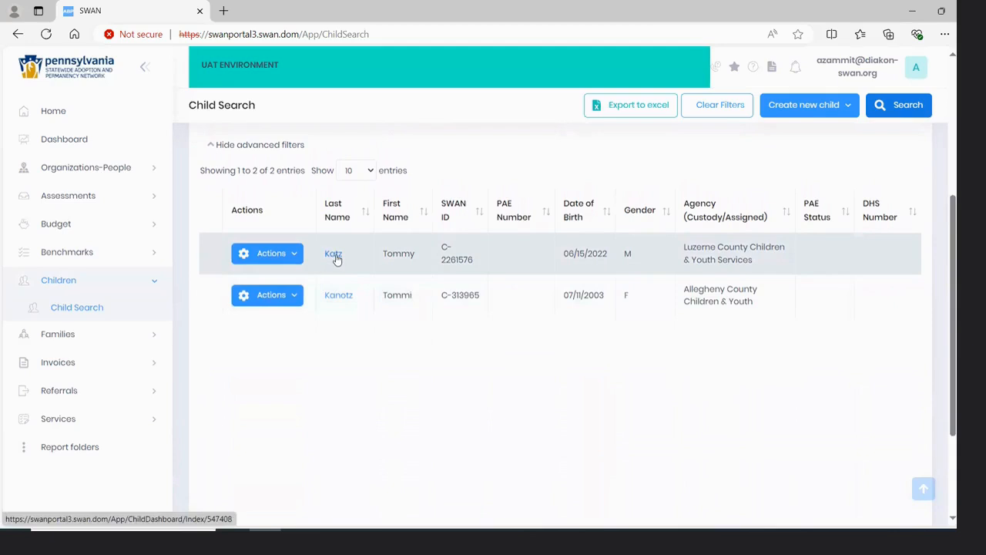
Check the first result's actions, then open that child's Child Record from its Last Name link
{"action": "left_click", "coordinate": [290, 261]}
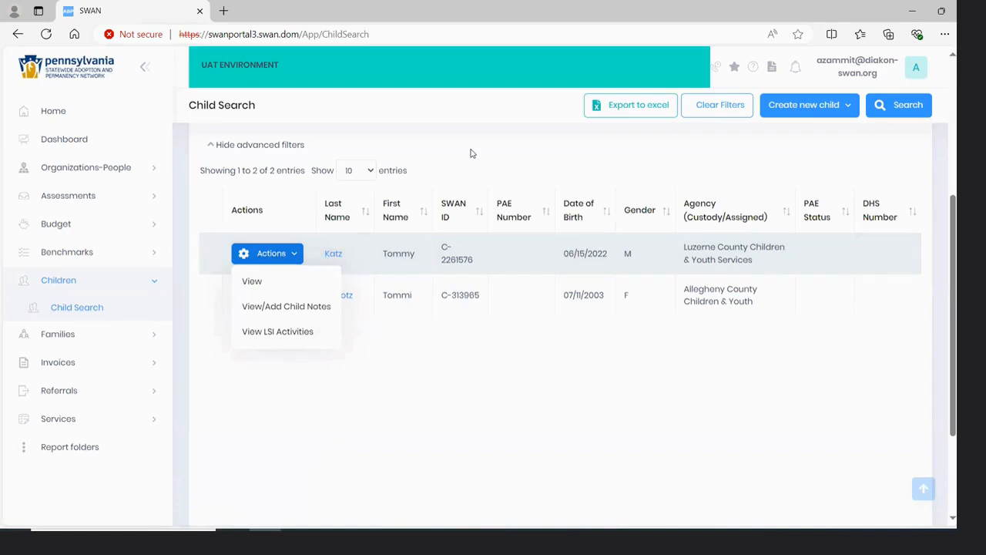
{"action": "scroll", "coordinate": [291, 228], "scroll_direction": "up", "scroll_amount": 1}
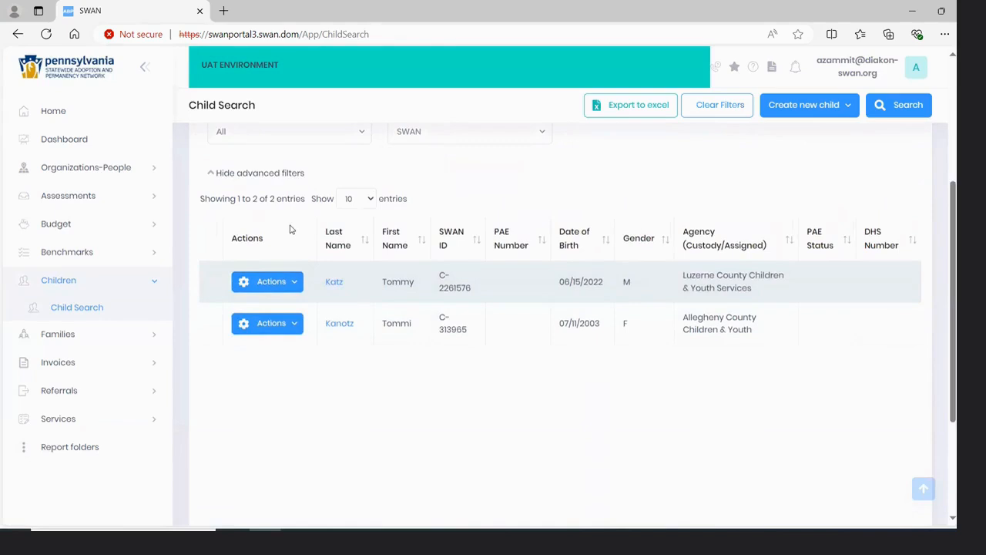
{"action": "left_click", "coordinate": [334, 284]}
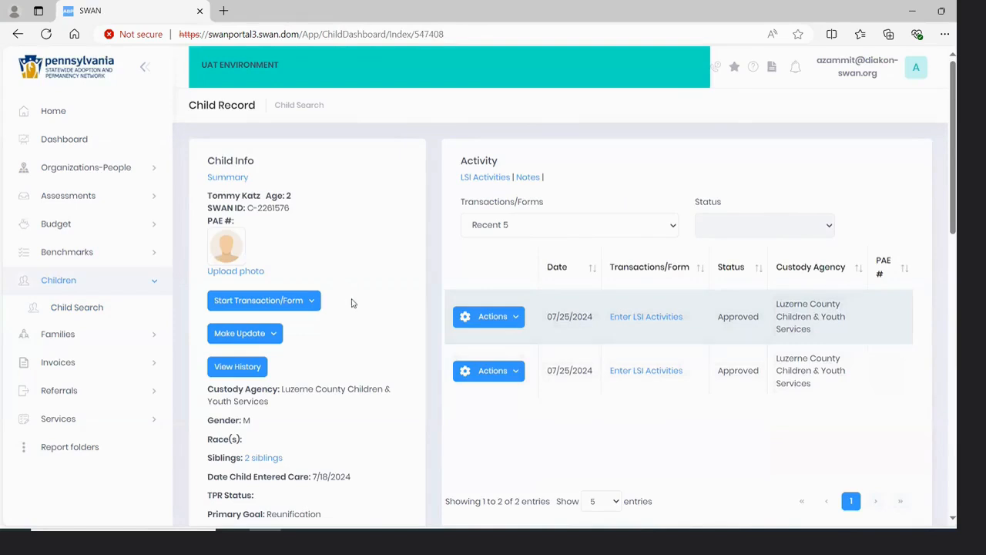
{"action": "scroll", "coordinate": [351, 303], "scroll_direction": "down", "scroll_amount": 3}
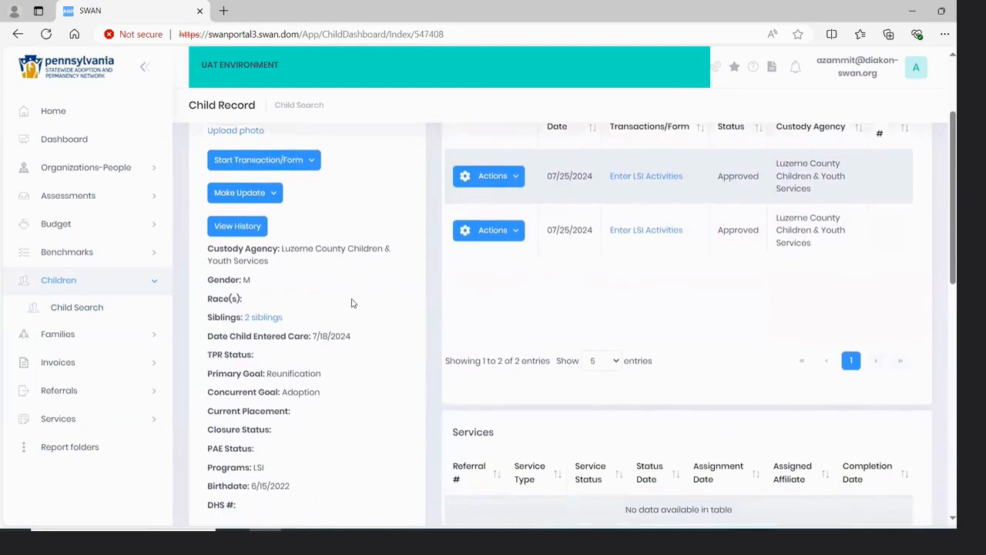
{"action": "scroll", "coordinate": [351, 303], "scroll_direction": "up", "scroll_amount": 3}
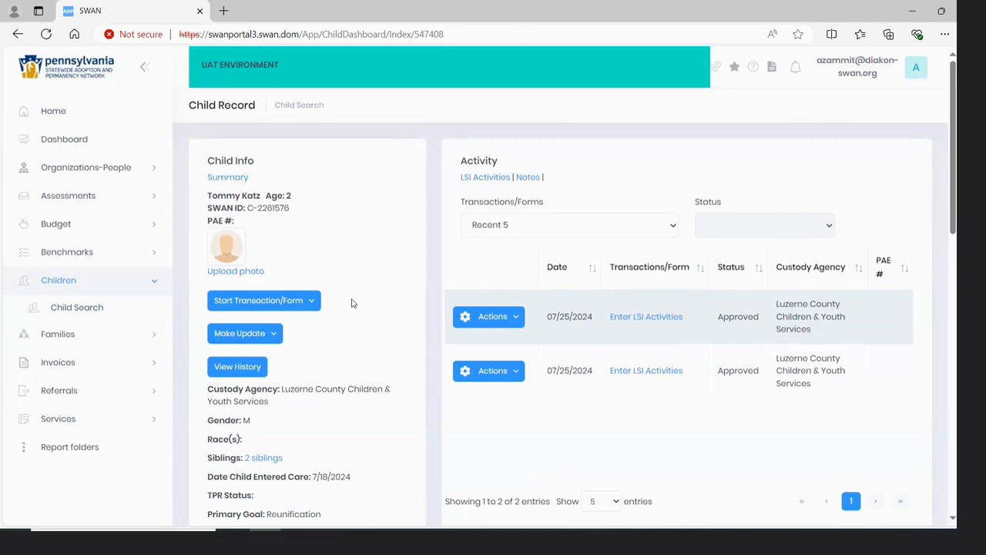
From the child's LSI Activities list, create a new Diligent Search activity
{"action": "left_click", "coordinate": [482, 178]}
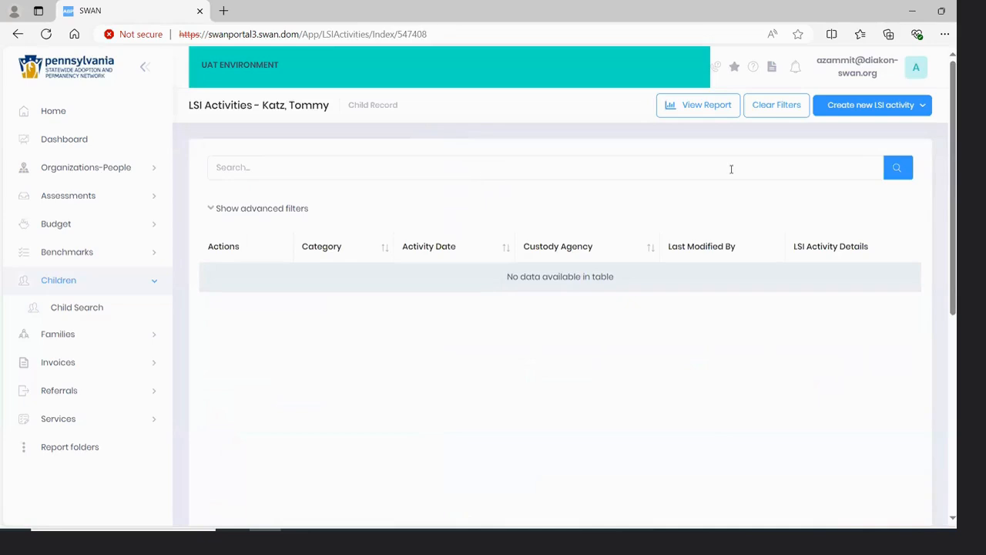
{"action": "left_click", "coordinate": [923, 106]}
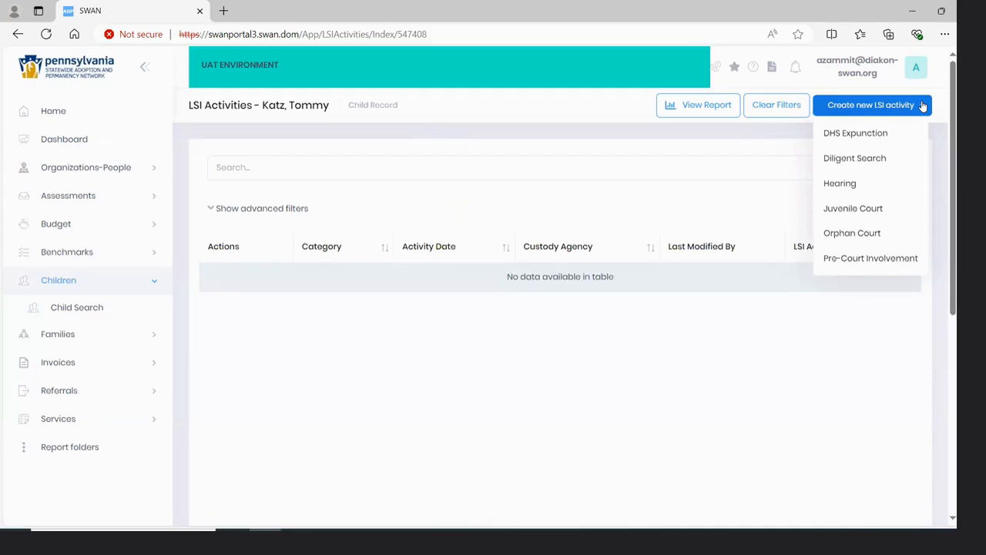
{"action": "left_click", "coordinate": [869, 164]}
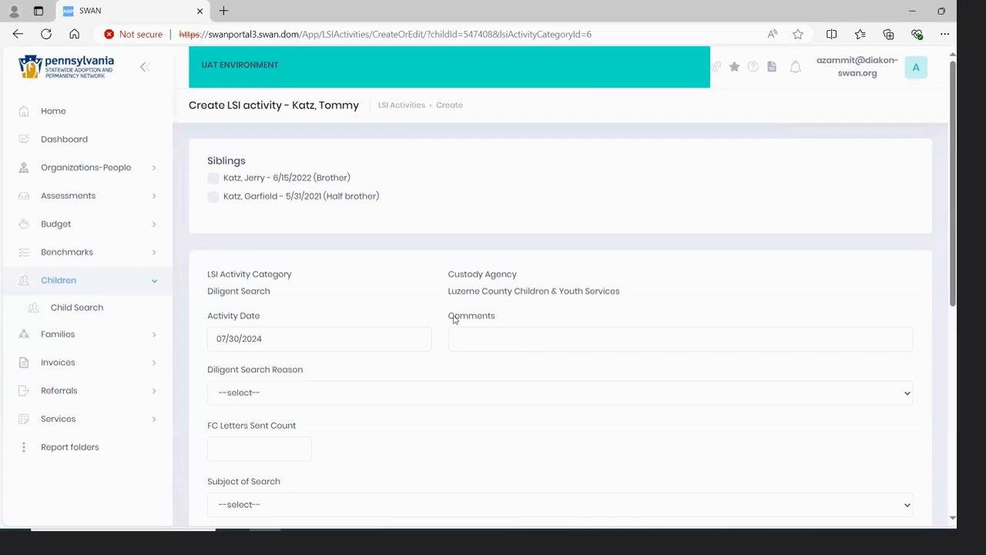
Pick July 23, 2024 as the Diligent Search activity date
{"action": "scroll", "coordinate": [454, 319], "scroll_direction": "down", "scroll_amount": 2}
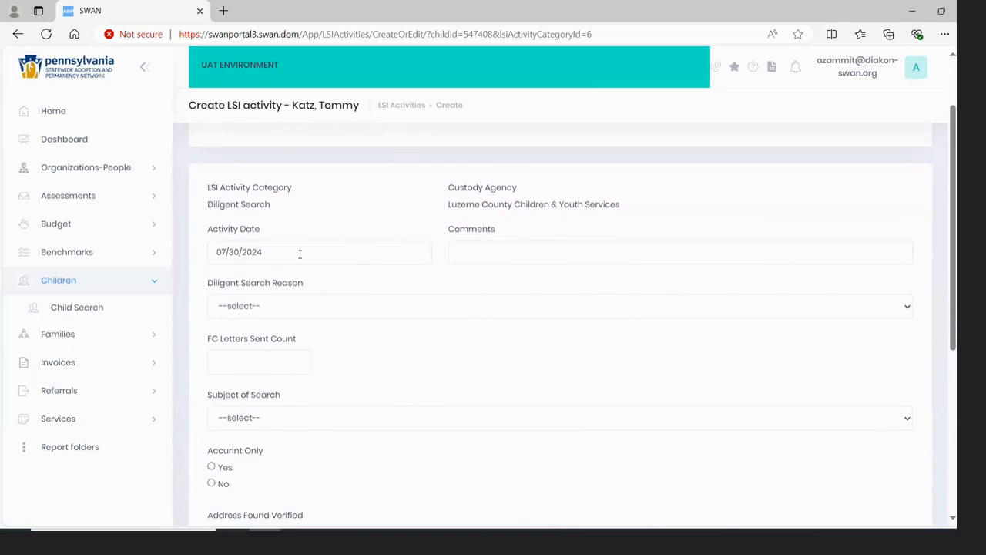
{"action": "left_click", "coordinate": [300, 254]}
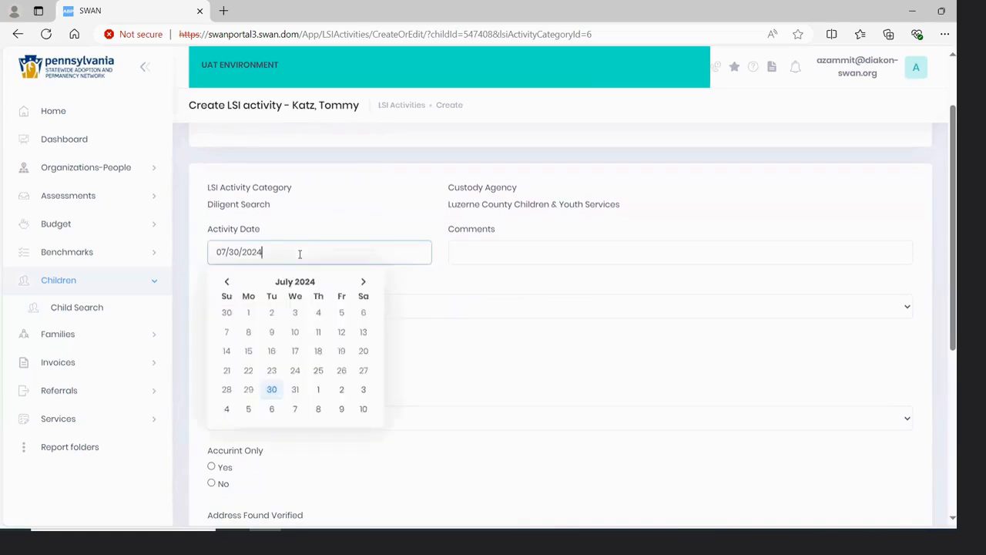
{"action": "left_click", "coordinate": [272, 371]}
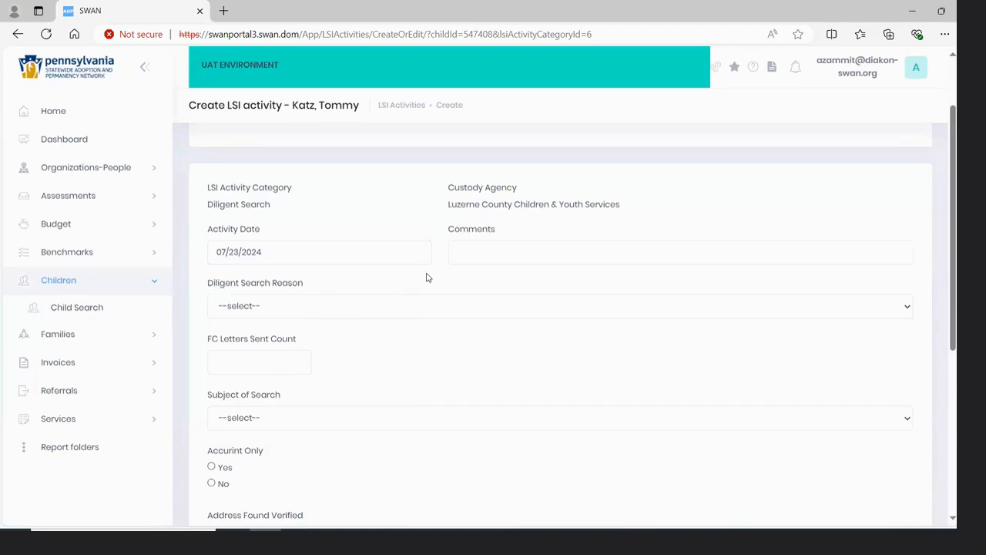
Set the Diligent Search reason to Missing Parent and the subject of search to Father
{"action": "scroll", "coordinate": [429, 277], "scroll_direction": "down", "scroll_amount": 1}
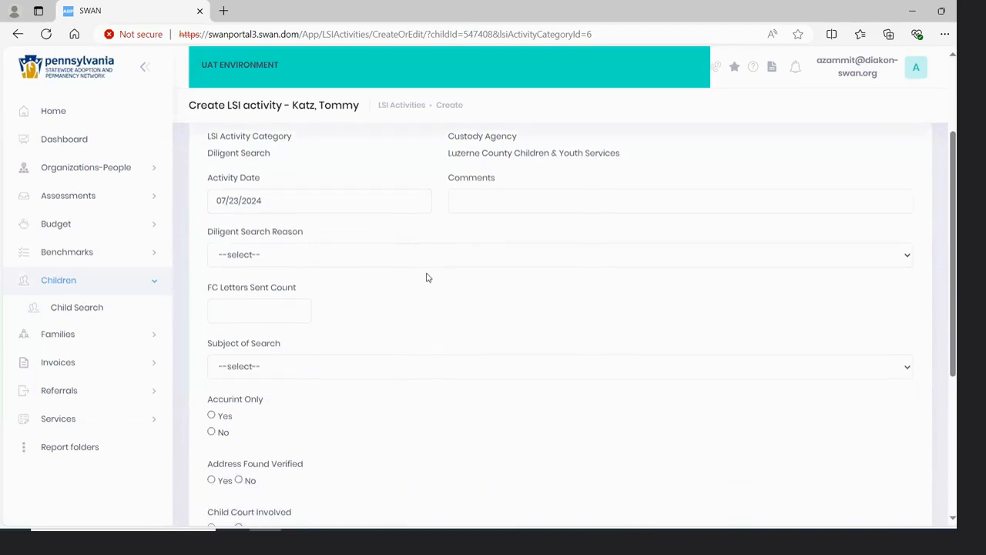
{"action": "left_click", "coordinate": [407, 259]}
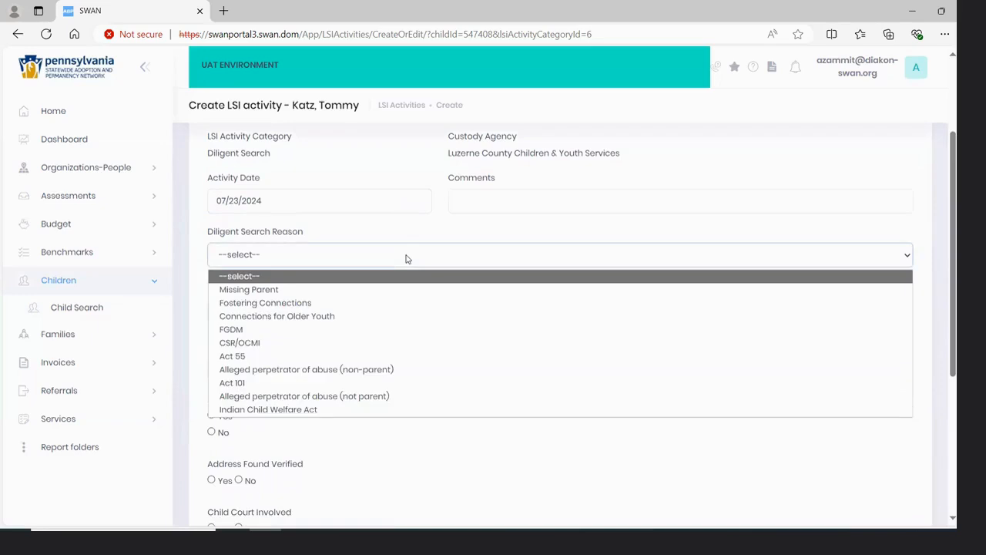
{"action": "left_click", "coordinate": [295, 289]}
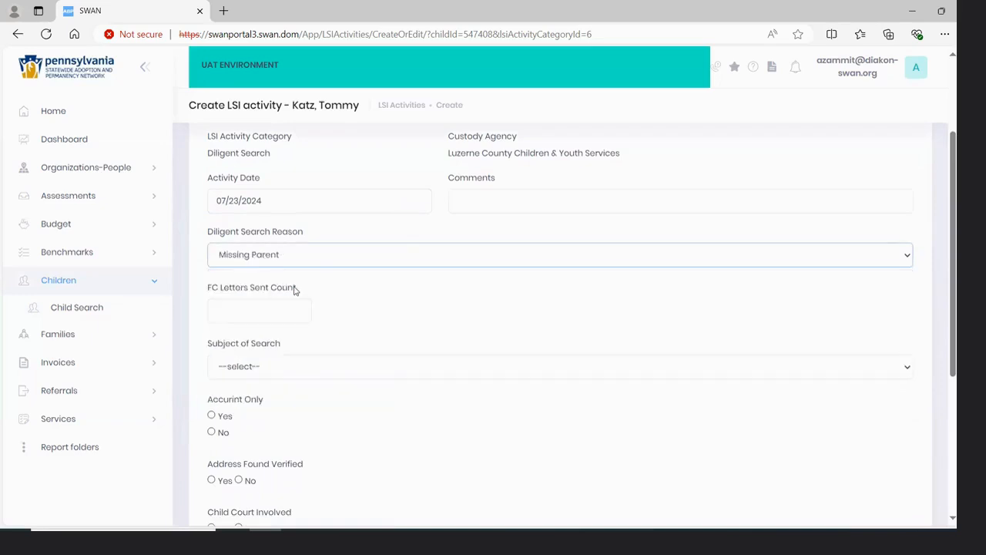
{"action": "scroll", "coordinate": [376, 337], "scroll_direction": "down", "scroll_amount": 2}
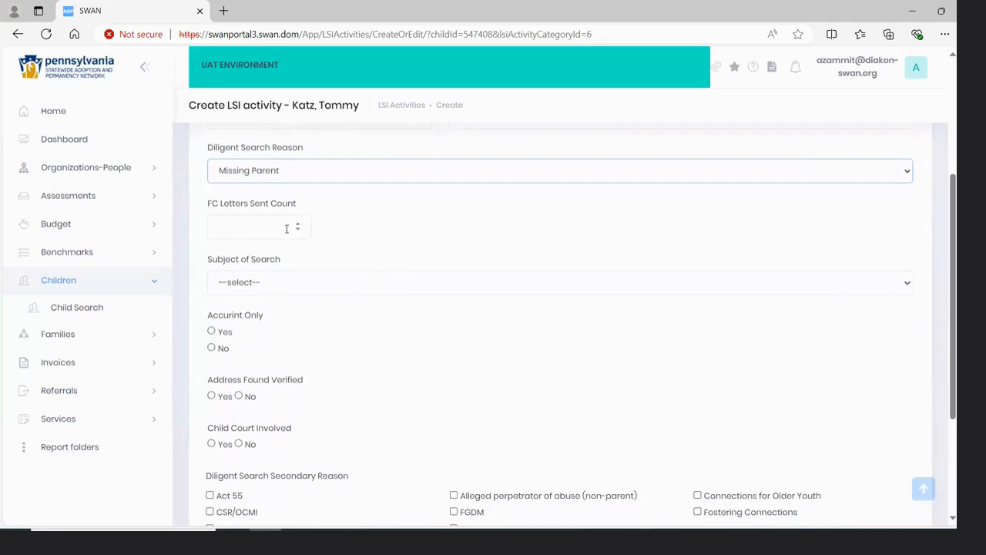
{"action": "left_click", "coordinate": [344, 286]}
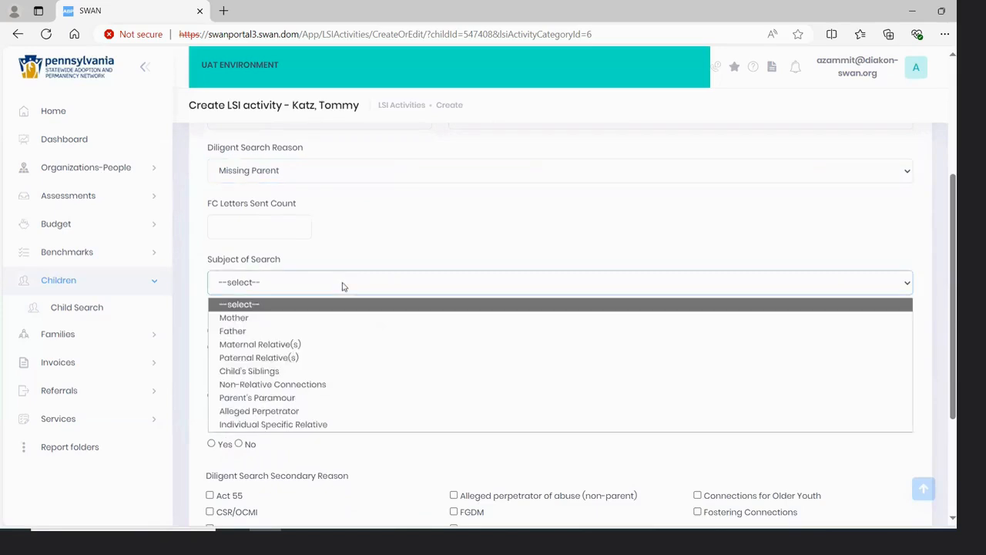
{"action": "left_click", "coordinate": [246, 332]}
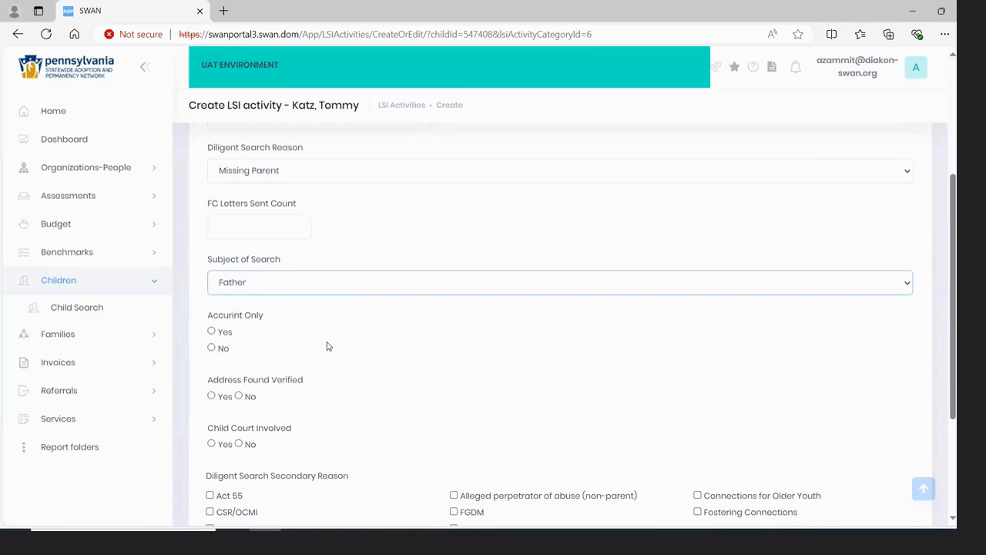
Answer No for Accurint Only and Address Found Verified, and Yes for Child Court Involved
{"action": "scroll", "coordinate": [328, 346], "scroll_direction": "down", "scroll_amount": 1}
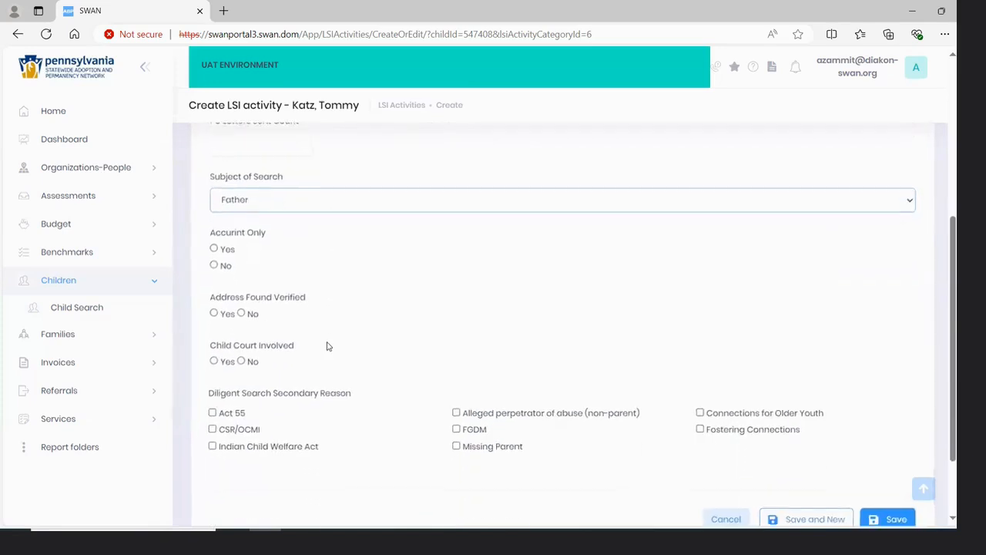
{"action": "left_click", "coordinate": [211, 264]}
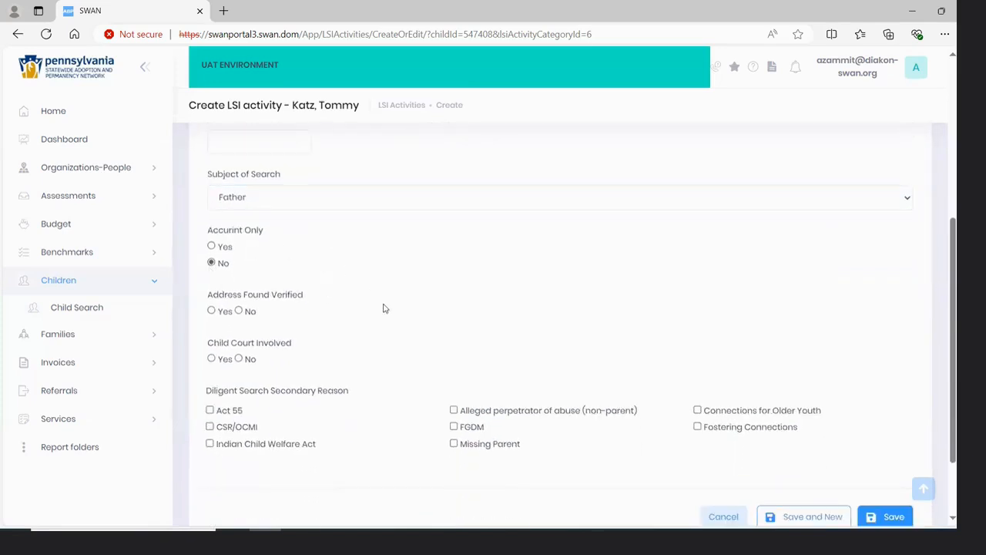
{"action": "scroll", "coordinate": [386, 308], "scroll_direction": "down", "scroll_amount": 1}
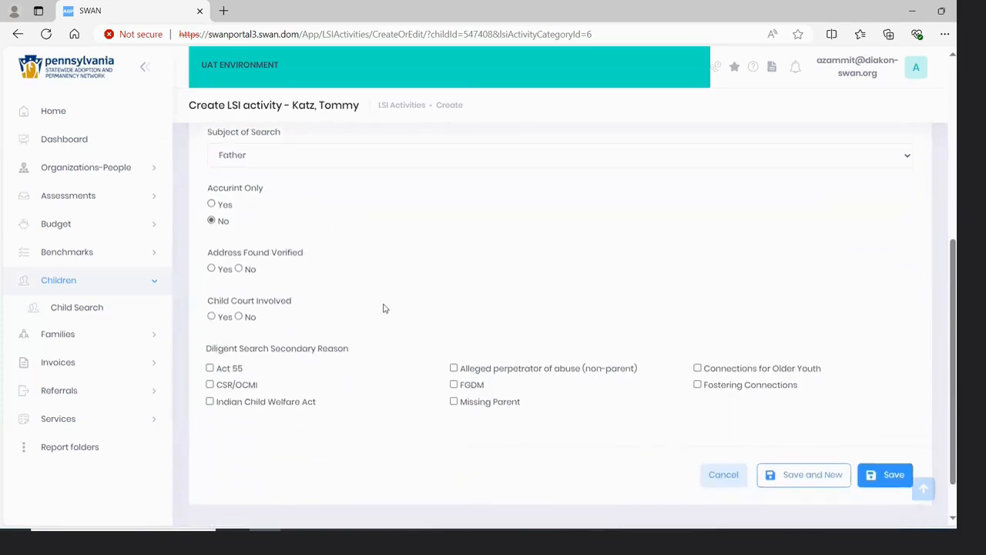
{"action": "left_click", "coordinate": [239, 260]}
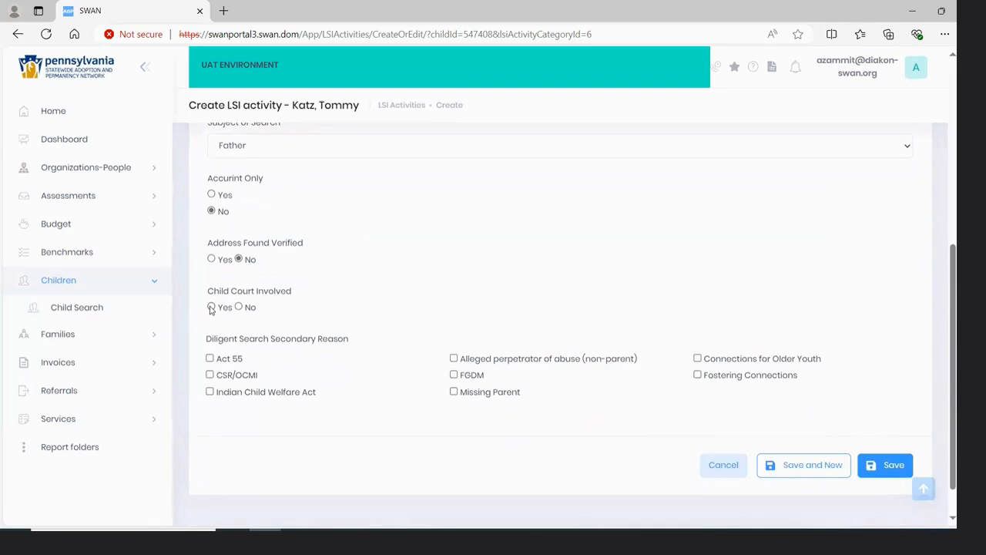
{"action": "left_click", "coordinate": [211, 307]}
{"action": "scroll", "coordinate": [898, 283], "scroll_direction": "up", "scroll_amount": 2}
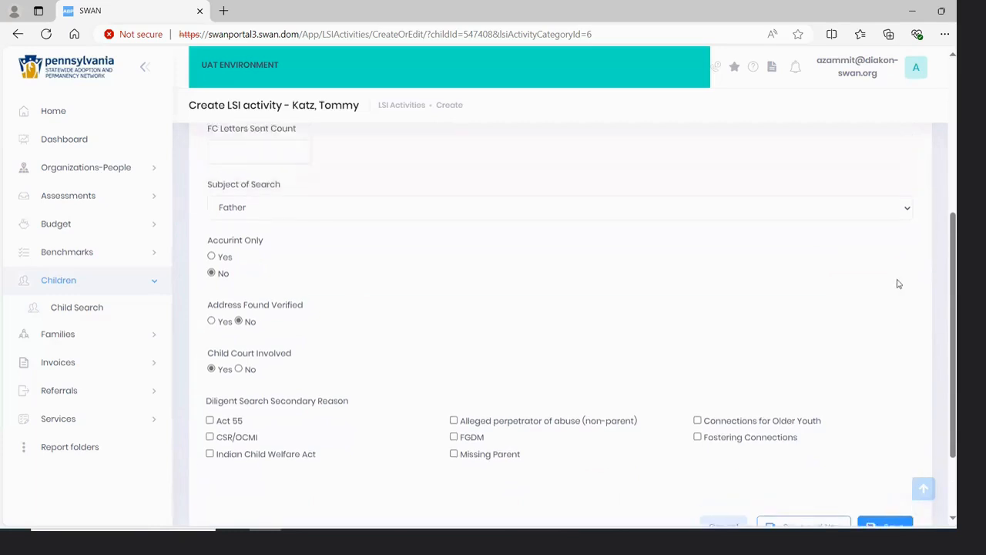
{"action": "scroll", "coordinate": [897, 284], "scroll_direction": "up", "scroll_amount": 2}
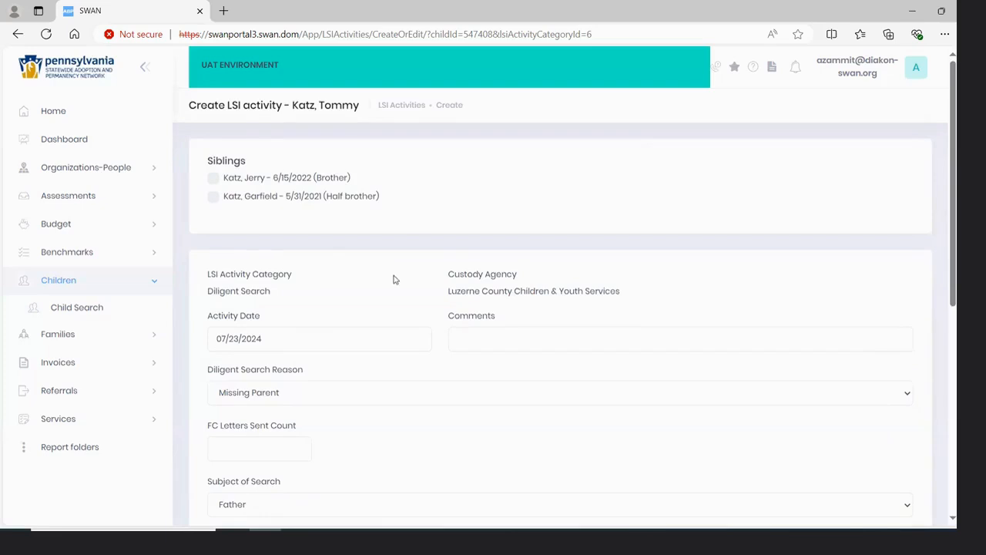
Tick the brother in the Siblings section and scroll down to the Save buttons
{"action": "scroll", "coordinate": [393, 277], "scroll_direction": "down", "scroll_amount": 1}
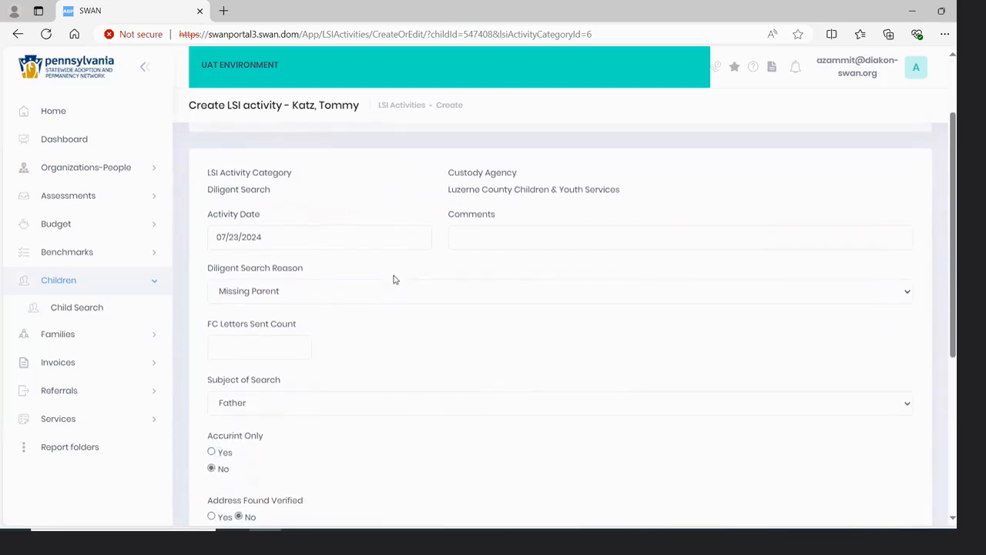
{"action": "scroll", "coordinate": [394, 280], "scroll_direction": "up", "scroll_amount": 1}
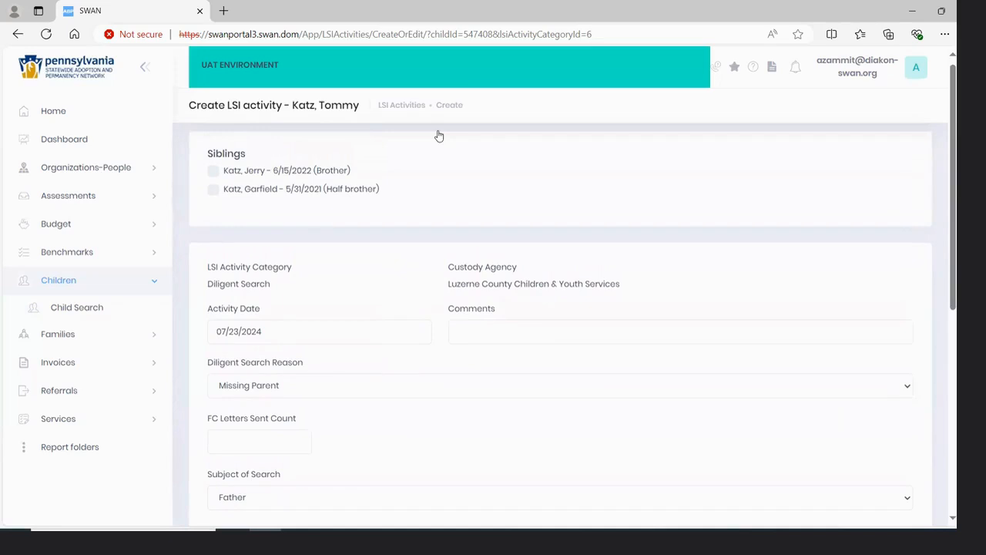
{"action": "left_click", "coordinate": [213, 172]}
{"action": "scroll", "coordinate": [430, 334], "scroll_direction": "down", "scroll_amount": 3}
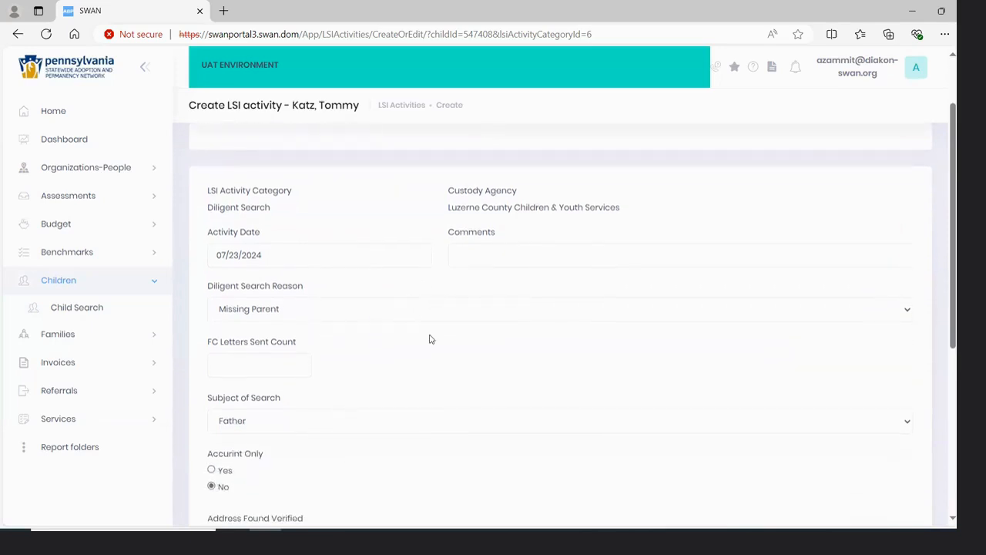
{"action": "scroll", "coordinate": [430, 339], "scroll_direction": "down", "scroll_amount": 2}
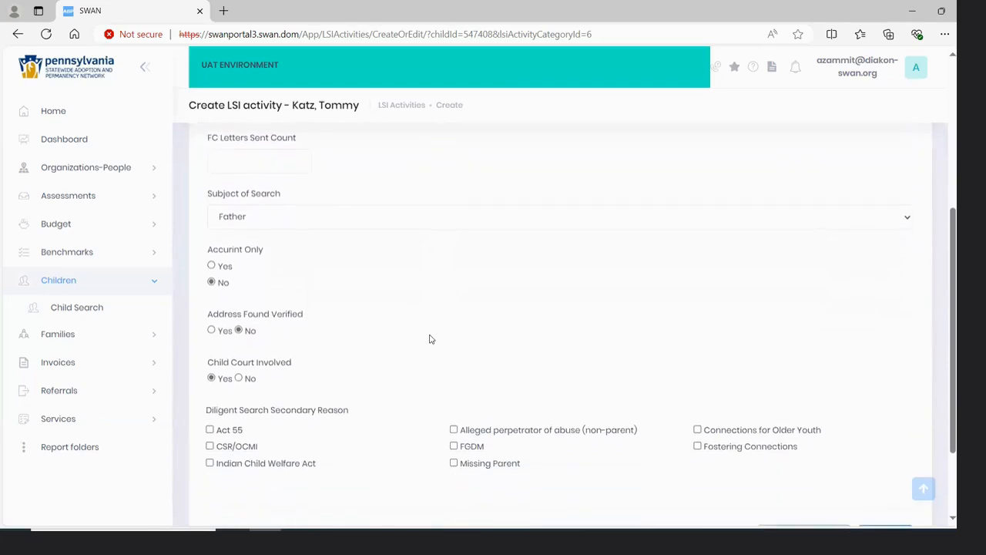
{"action": "scroll", "coordinate": [430, 339], "scroll_direction": "down", "scroll_amount": 1}
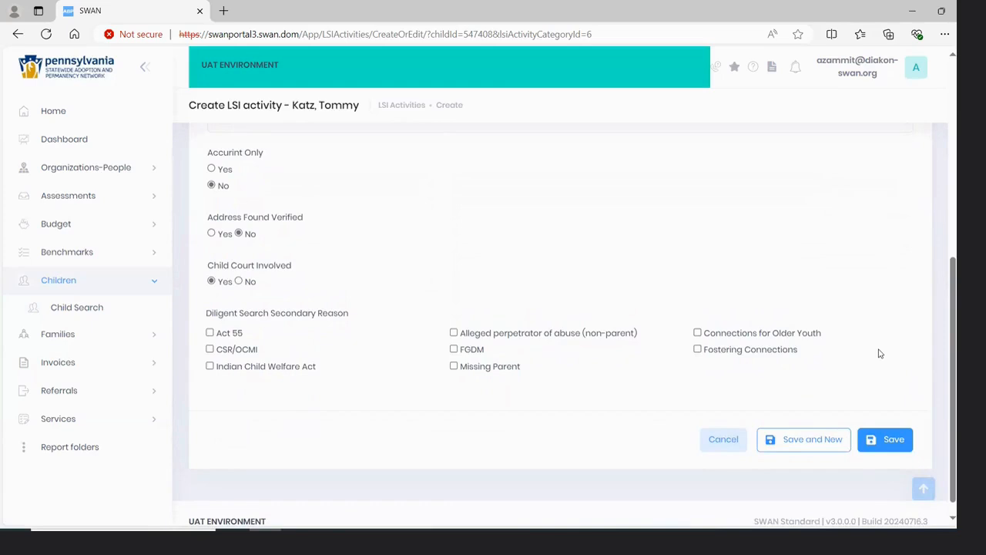
Save the 07/23/2024 Diligent Search activity and bring up the new LSI activity types
{"action": "left_click", "coordinate": [886, 445]}
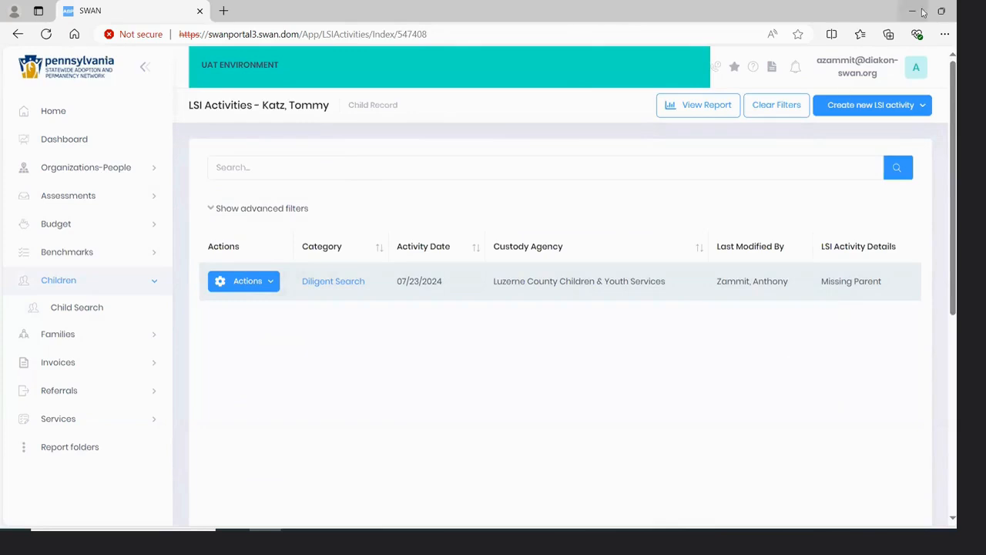
{"action": "left_click", "coordinate": [924, 111]}
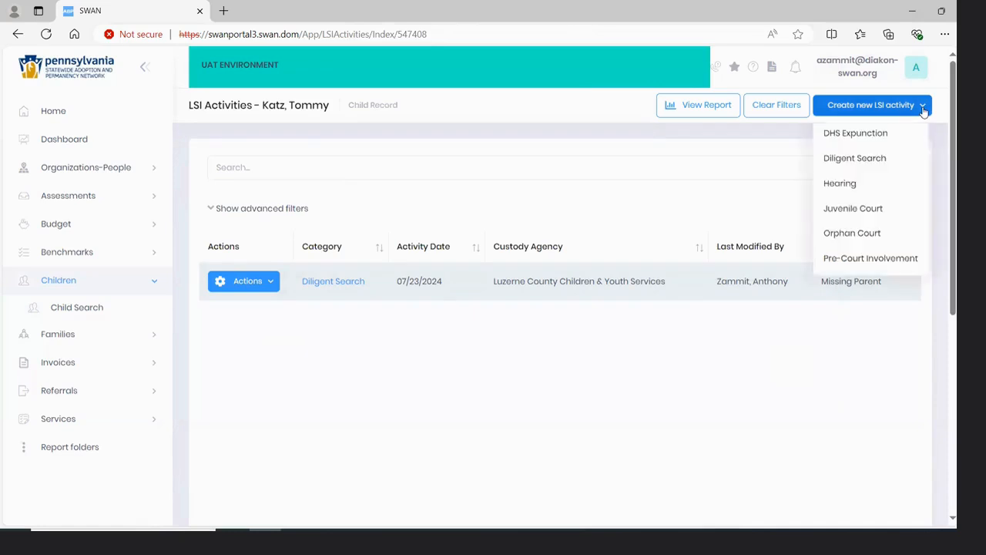
Start a Juvenile Court activity and set its activity date to 07/25/2024
{"action": "left_click", "coordinate": [852, 209]}
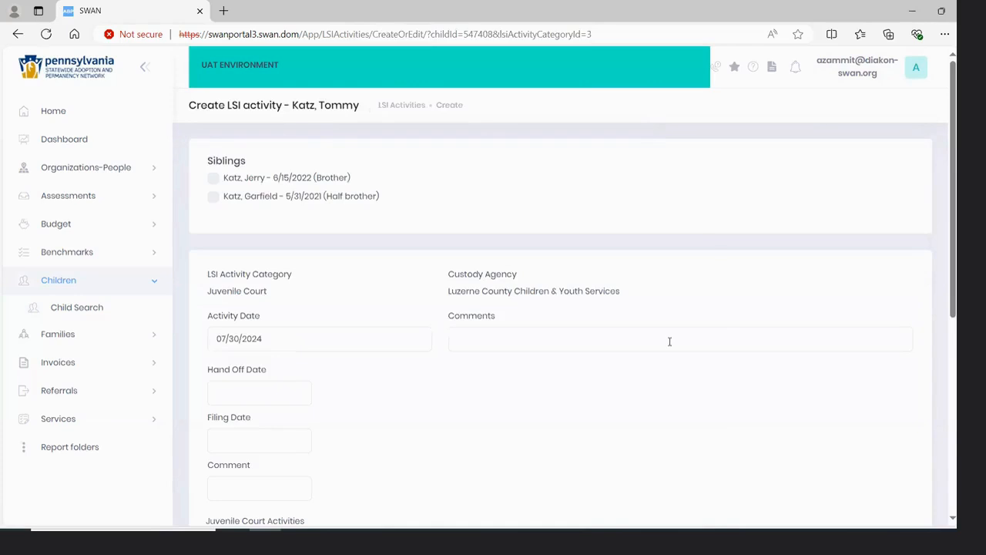
{"action": "scroll", "coordinate": [669, 342], "scroll_direction": "down", "scroll_amount": 1}
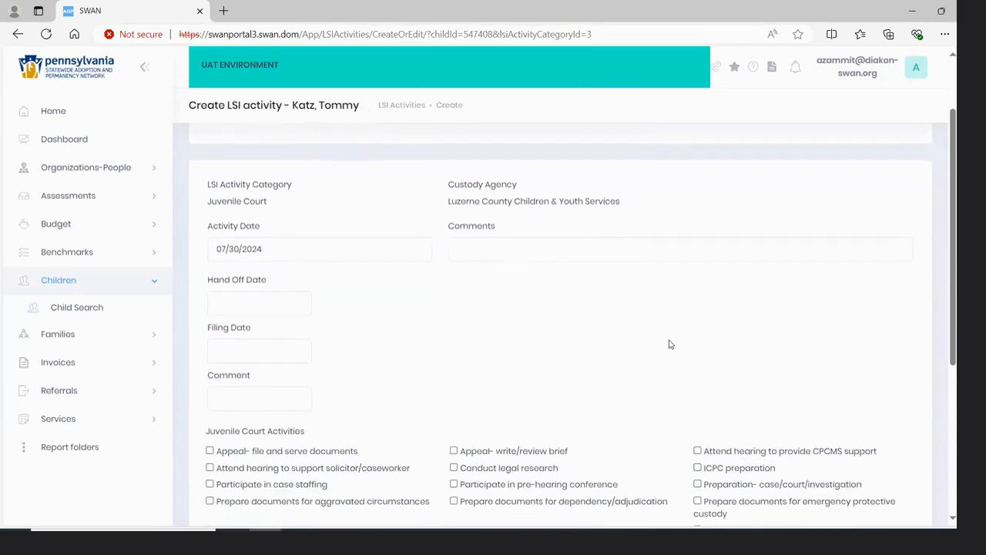
{"action": "left_click", "coordinate": [426, 248]}
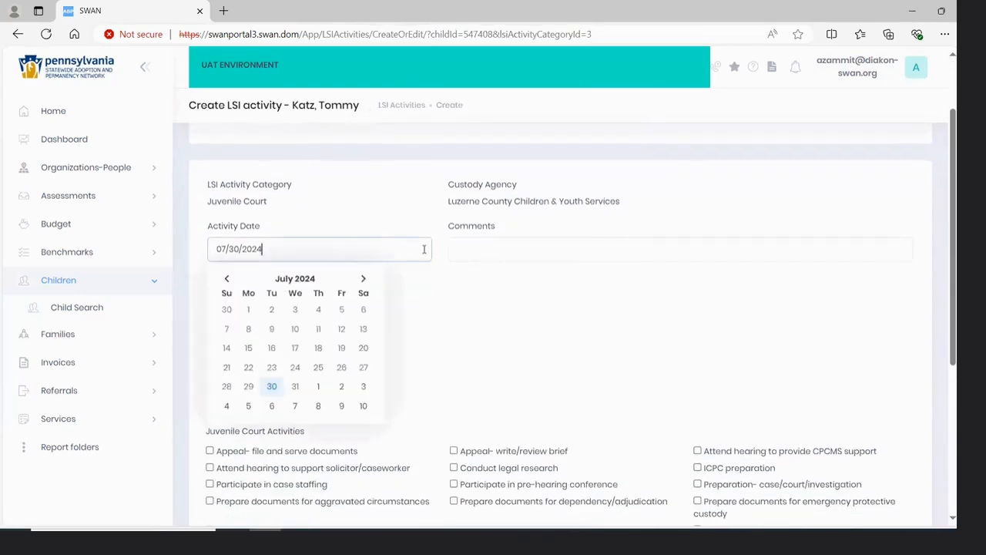
{"action": "left_click", "coordinate": [320, 368]}
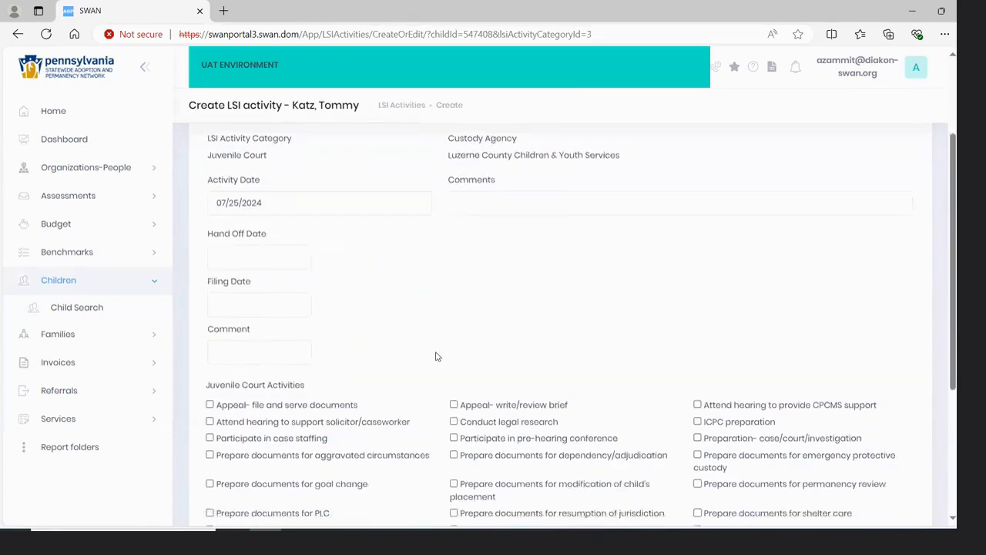
Mark attending a hearing to support the solicitor/caseworker and to provide CPCMS support
{"action": "scroll", "coordinate": [437, 356], "scroll_direction": "down", "scroll_amount": 2}
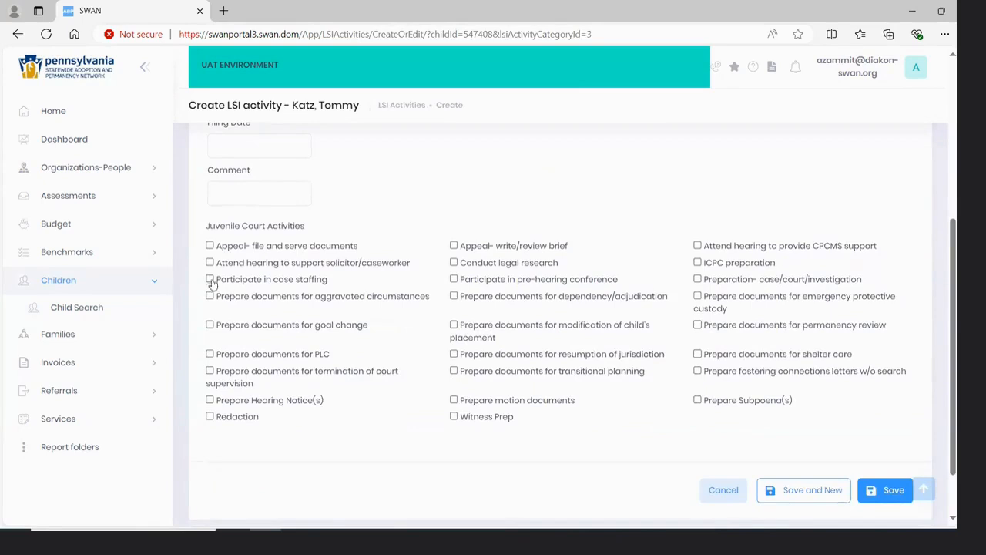
{"action": "left_click", "coordinate": [210, 263]}
{"action": "left_click", "coordinate": [698, 246]}
{"action": "scroll", "coordinate": [666, 300], "scroll_direction": "down", "scroll_amount": 1}
{"action": "scroll", "coordinate": [666, 300], "scroll_direction": "up", "scroll_amount": 2}
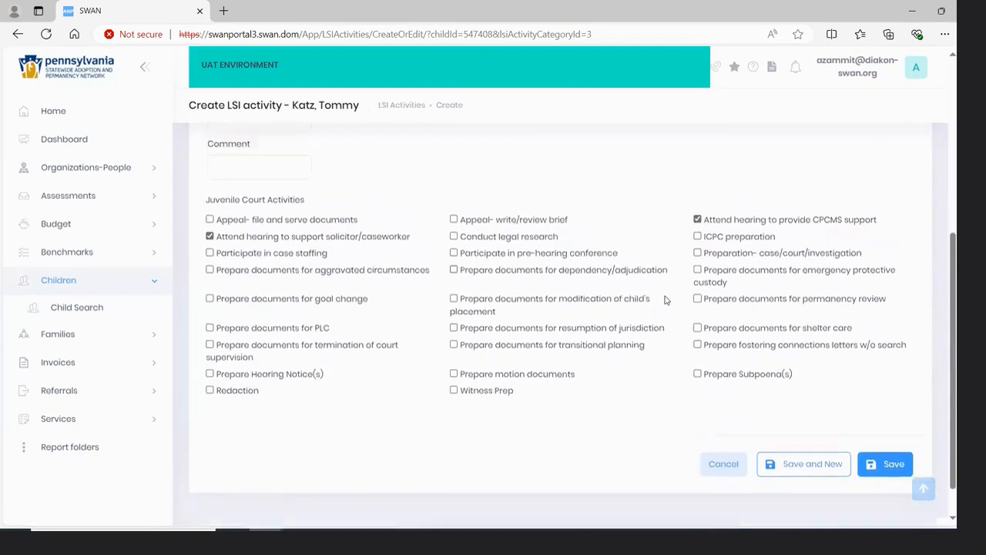
{"action": "scroll", "coordinate": [666, 300], "scroll_direction": "up", "scroll_amount": 3}
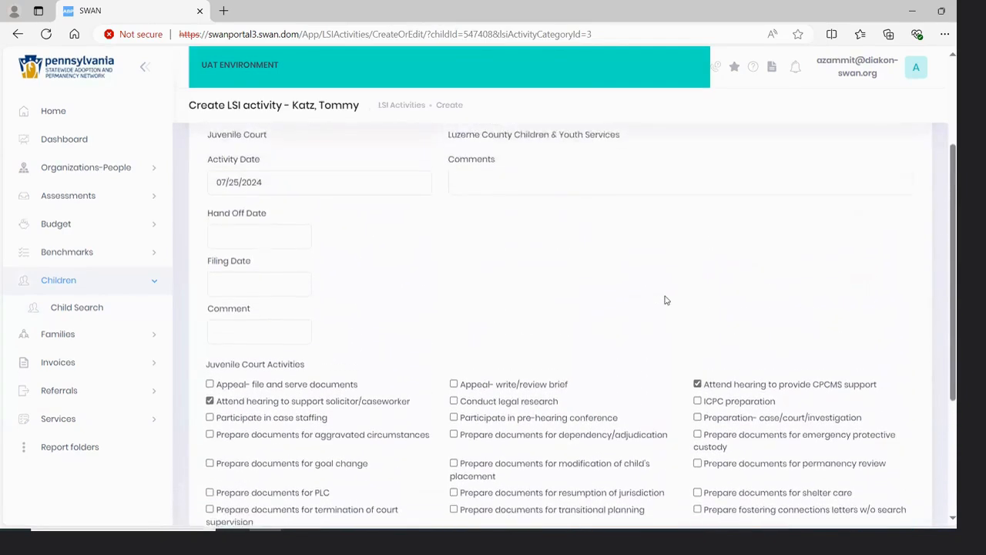
{"action": "scroll", "coordinate": [666, 300], "scroll_direction": "up", "scroll_amount": 1}
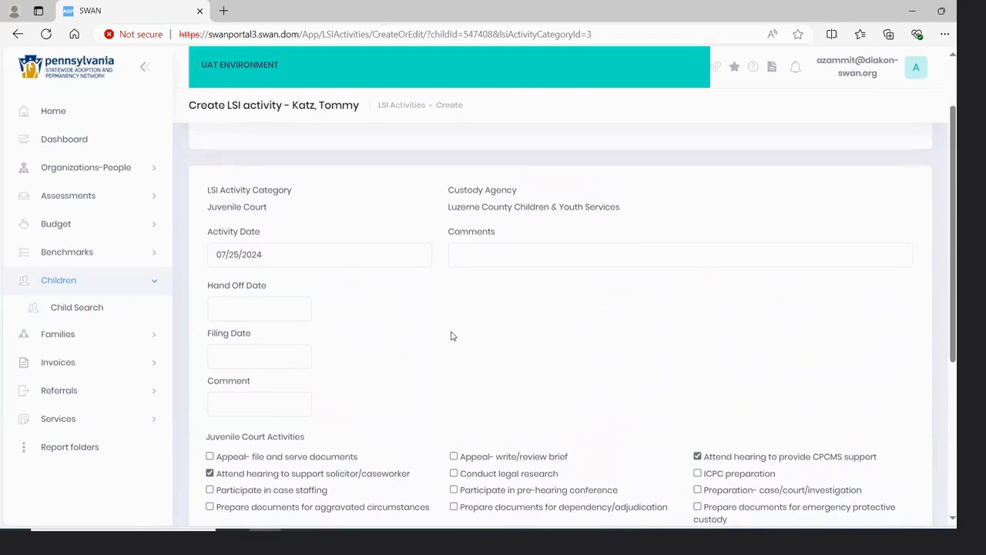
{"action": "scroll", "coordinate": [452, 336], "scroll_direction": "up", "scroll_amount": 1}
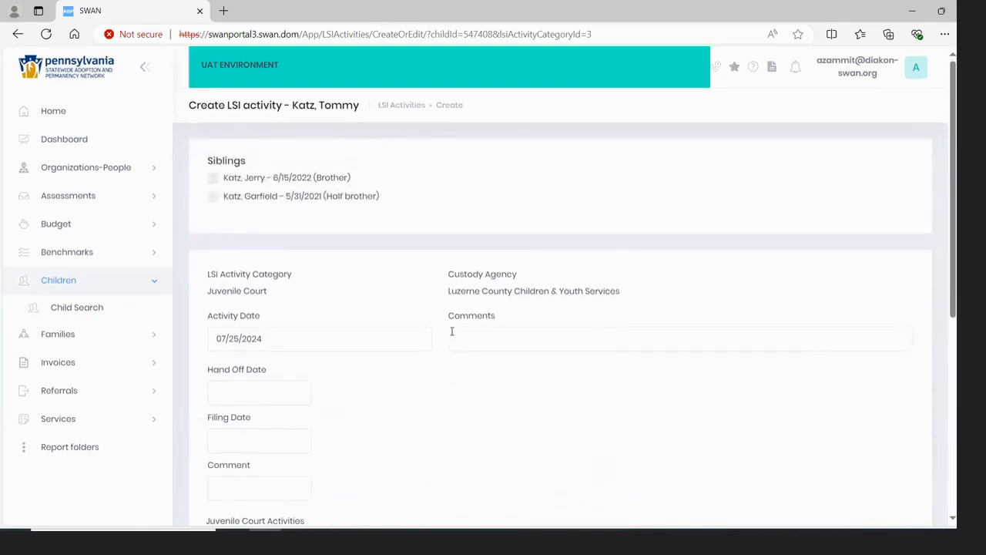
Tick the brother and half brother in Siblings, then scroll down to Save
{"action": "left_click", "coordinate": [213, 180]}
{"action": "left_click", "coordinate": [214, 199]}
{"action": "scroll", "coordinate": [669, 305], "scroll_direction": "down", "scroll_amount": 2}
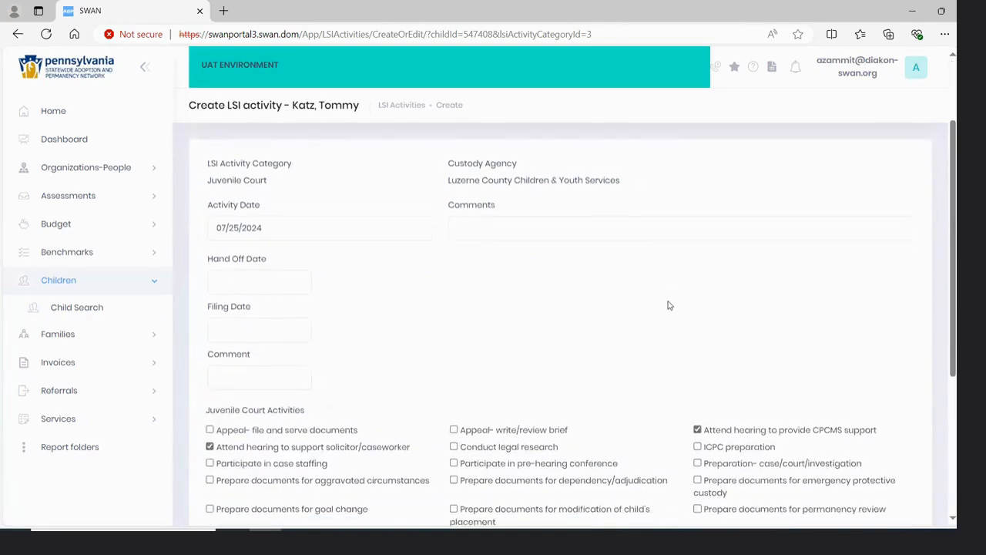
{"action": "scroll", "coordinate": [669, 305], "scroll_direction": "down", "scroll_amount": 5}
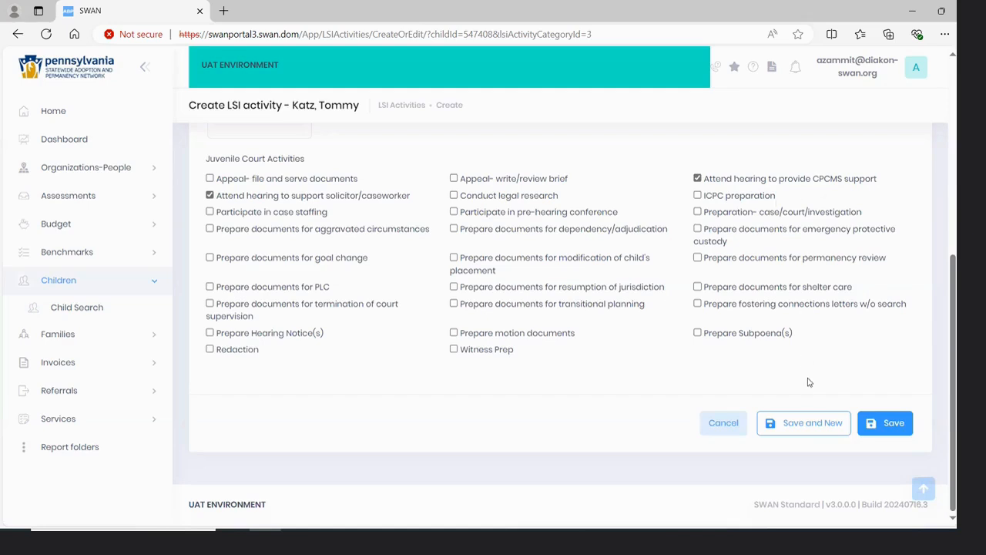
Save the 07/25/2024 Juvenile Court activity and return to the Child Record
{"action": "left_click", "coordinate": [888, 423]}
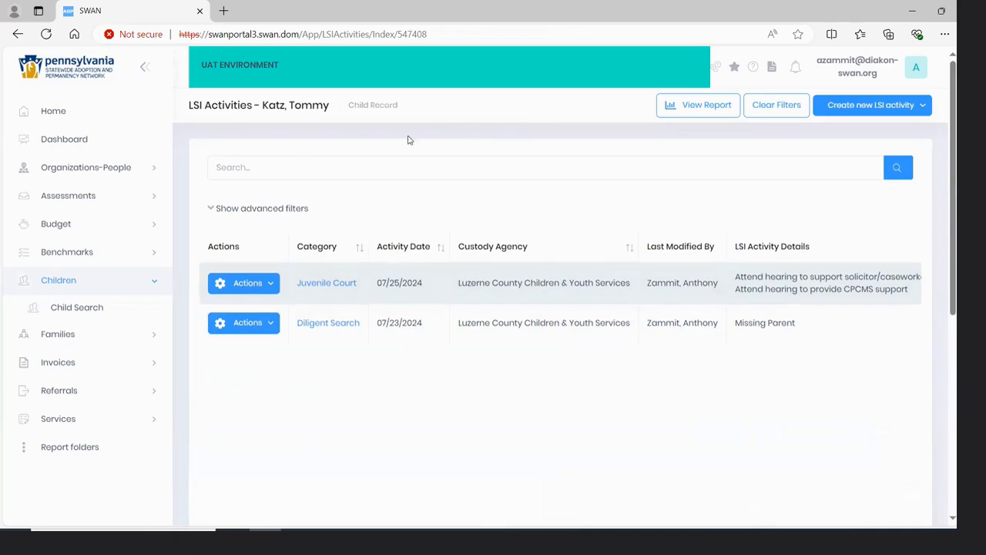
{"action": "left_click", "coordinate": [371, 106]}
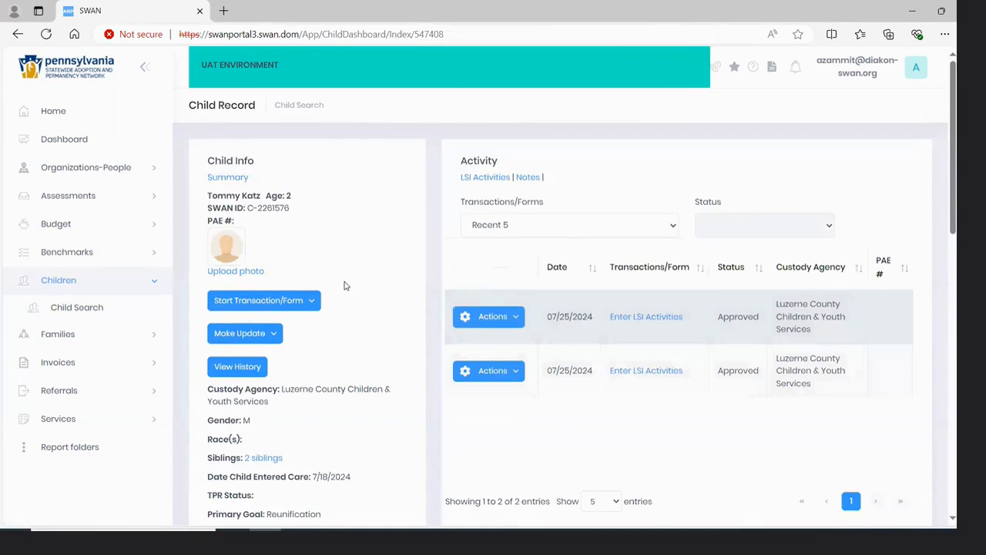
From the '2 siblings' list, open the brother's Katz record and show his LSI Activities
{"action": "scroll", "coordinate": [344, 284], "scroll_direction": "down", "scroll_amount": 2}
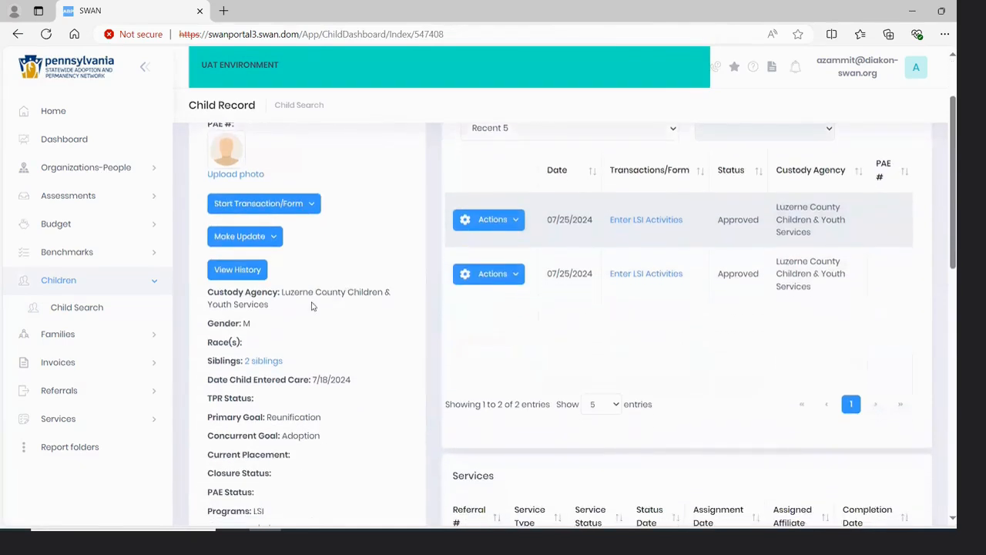
{"action": "left_click", "coordinate": [261, 361]}
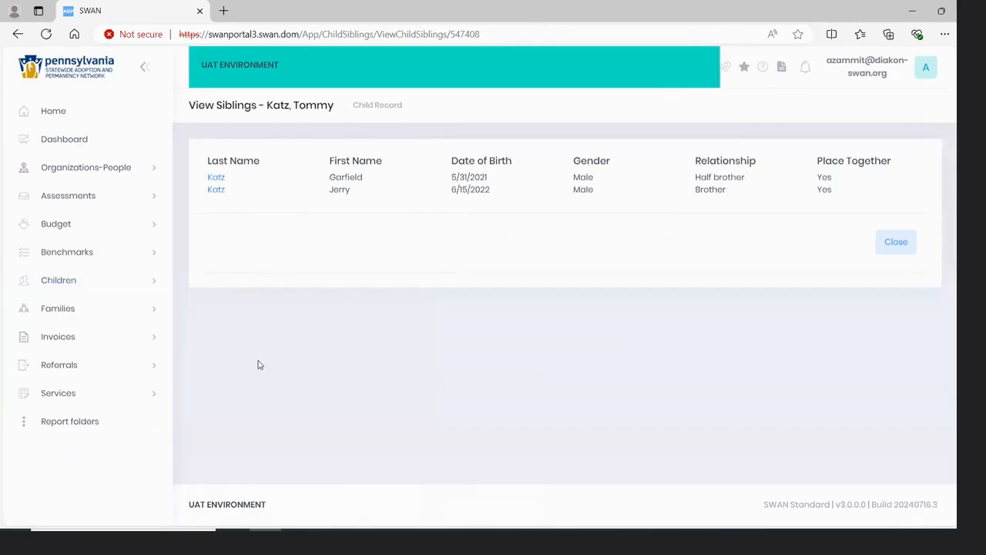
{"action": "left_click", "coordinate": [216, 190]}
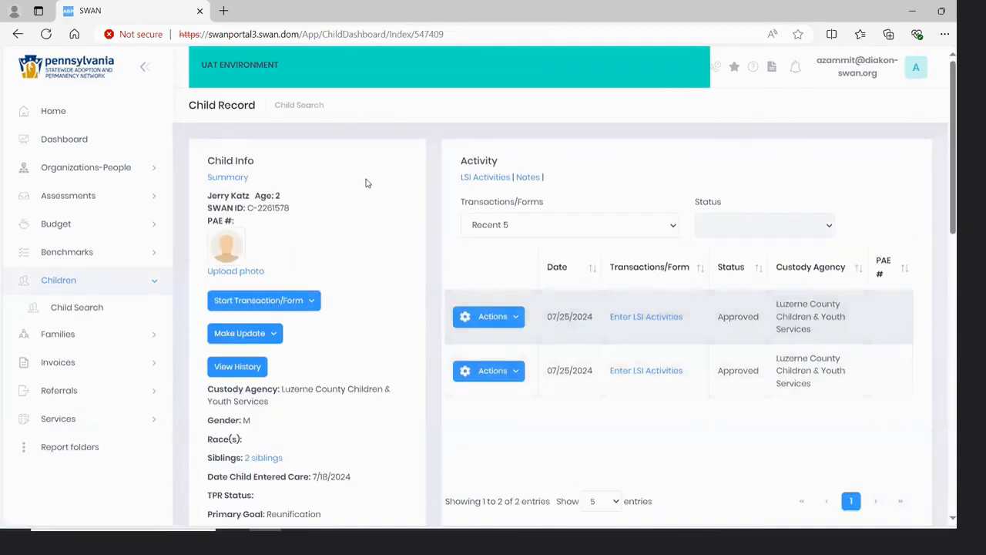
{"action": "left_click", "coordinate": [477, 178]}
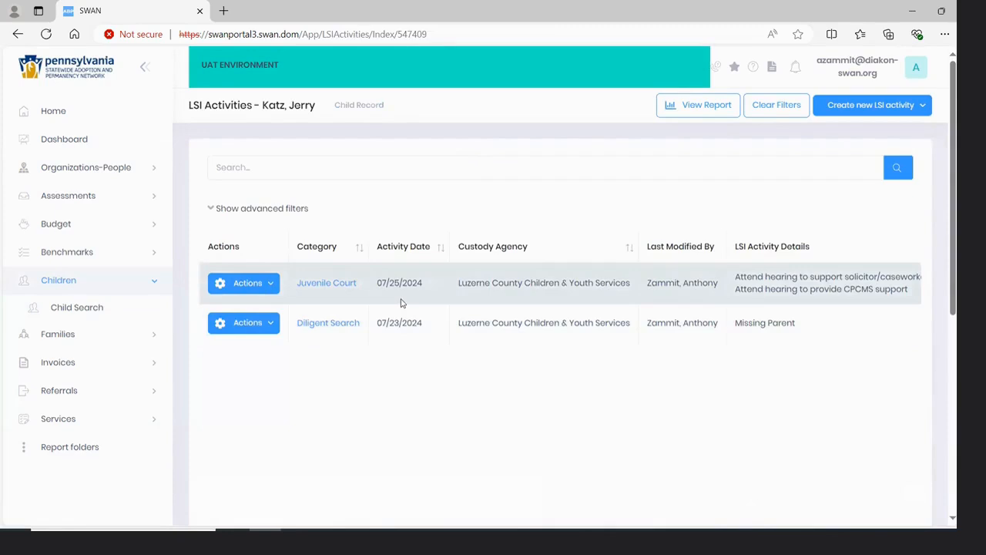
Go back to the brother's record and open the half-brother's LSI Activities from View Siblings
{"action": "left_click", "coordinate": [354, 107]}
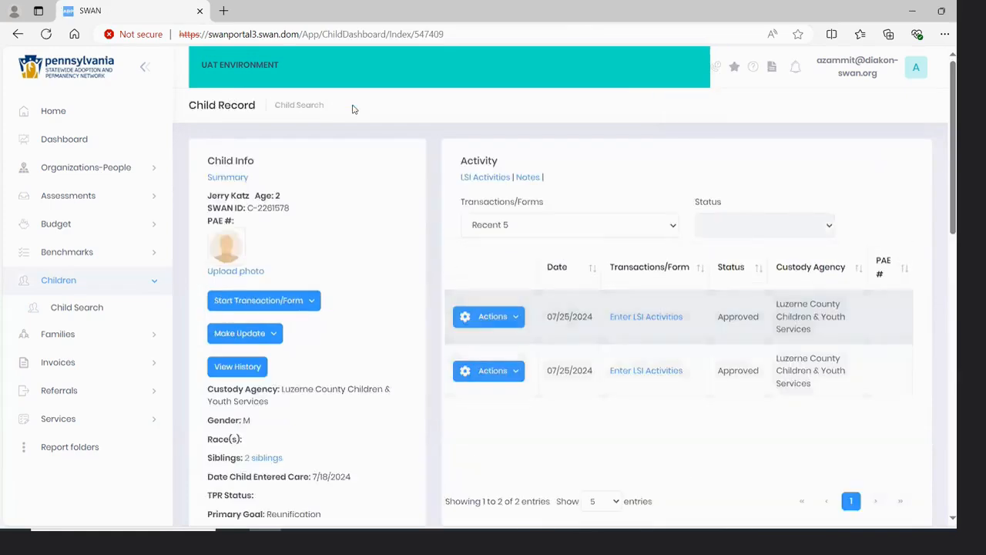
{"action": "scroll", "coordinate": [363, 276], "scroll_direction": "down", "scroll_amount": 1}
{"action": "left_click", "coordinate": [262, 398]}
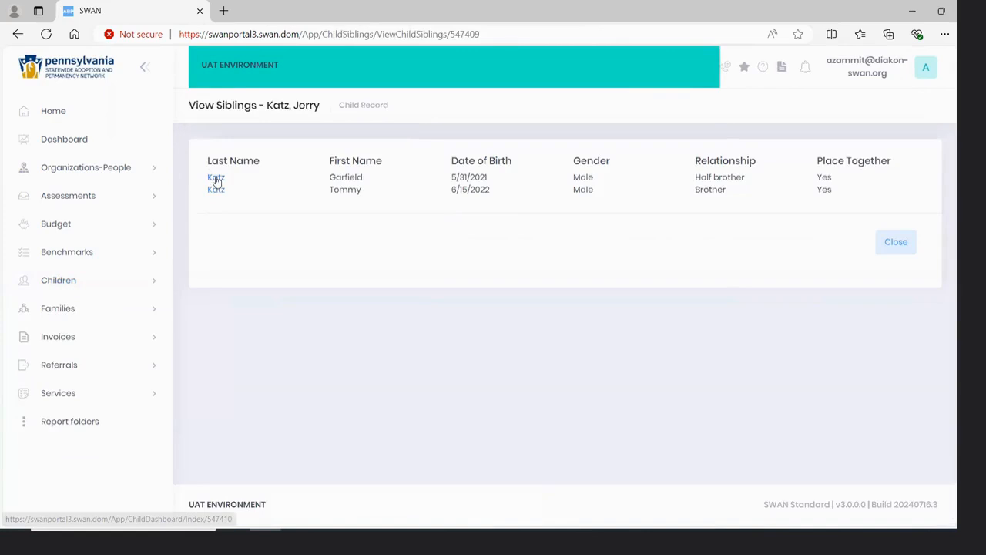
{"action": "left_click", "coordinate": [216, 178]}
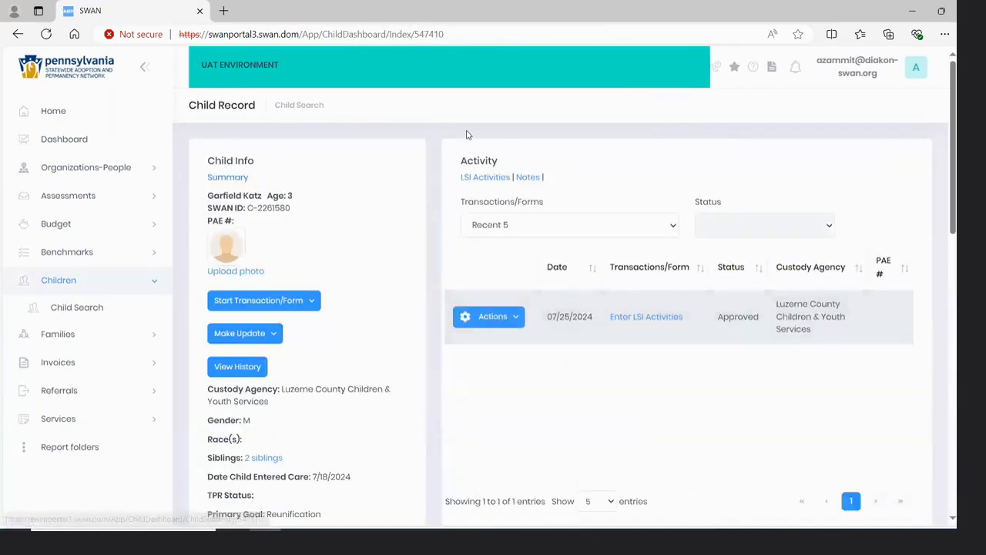
{"action": "left_click", "coordinate": [479, 178]}
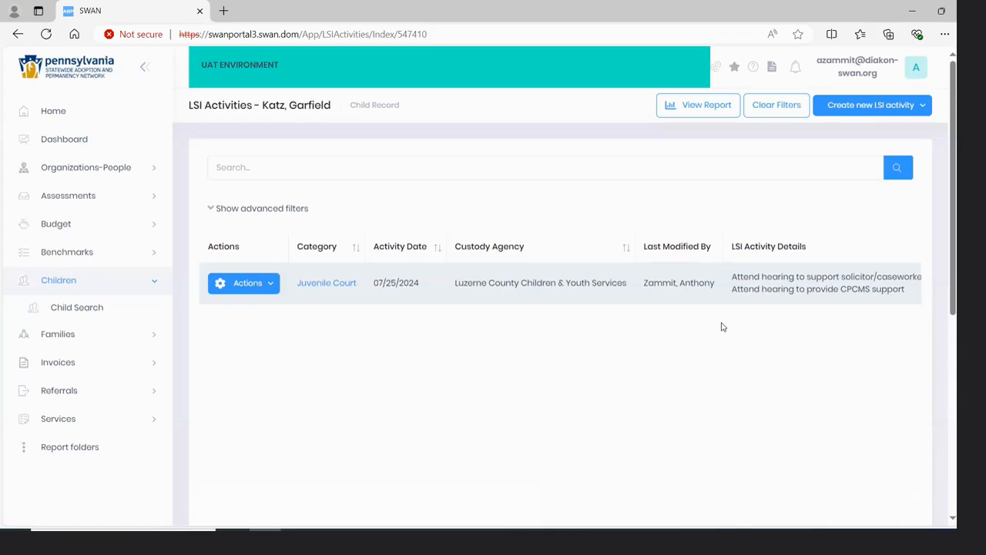
From the Child Record breadcrumb, open the first Katz sibling's LSI Activities via '2 siblings'
{"action": "left_click", "coordinate": [377, 106]}
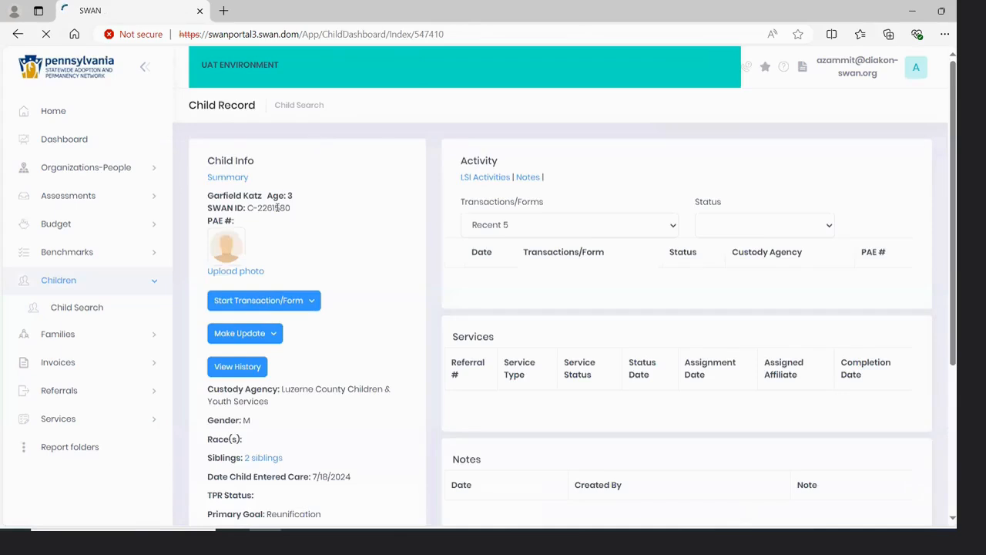
{"action": "scroll", "coordinate": [259, 349], "scroll_direction": "down", "scroll_amount": 2}
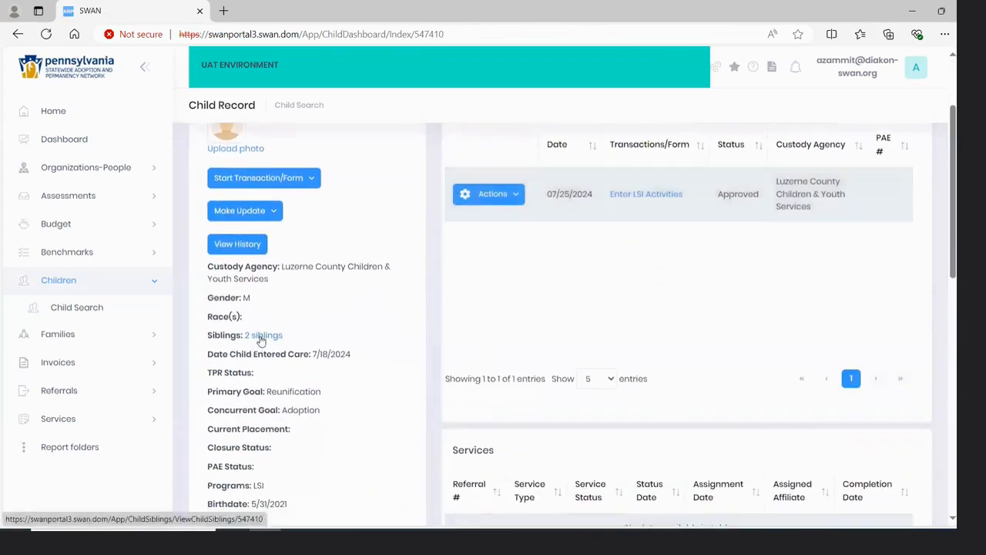
{"action": "left_click", "coordinate": [260, 337]}
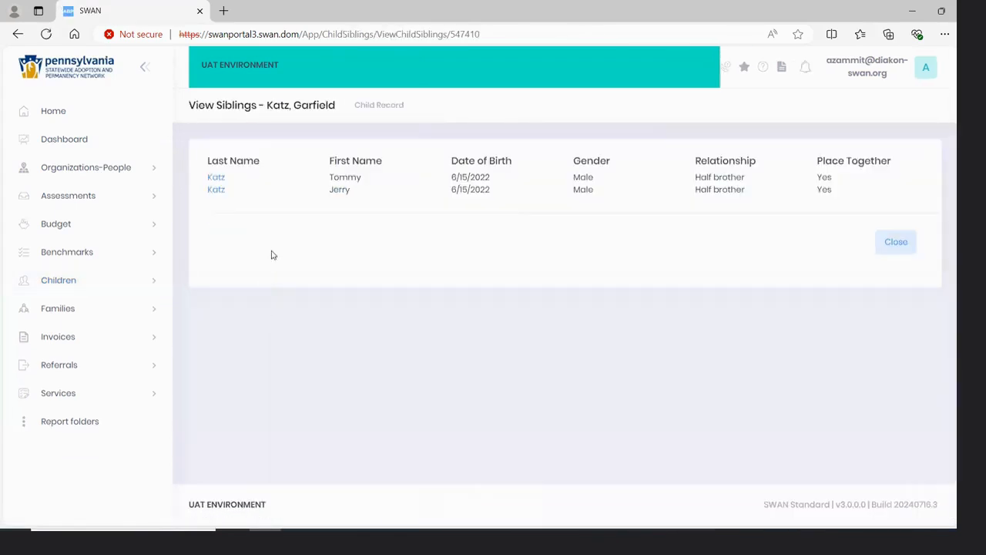
{"action": "left_click", "coordinate": [215, 178]}
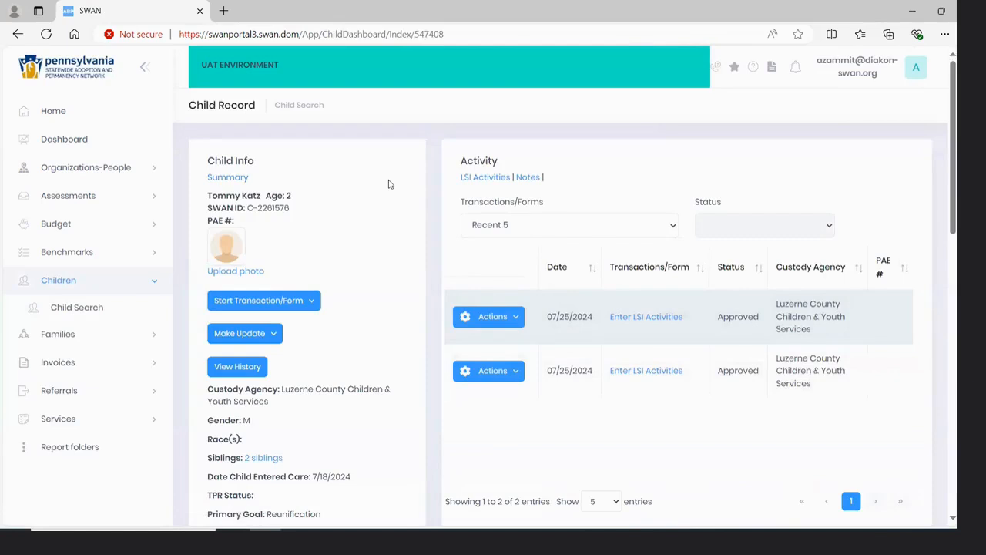
{"action": "left_click", "coordinate": [482, 179]}
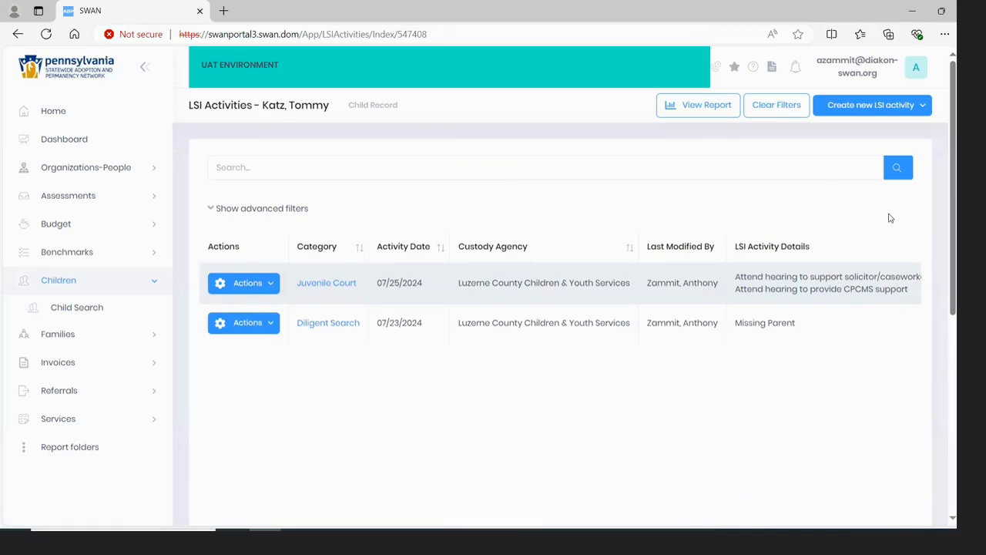
Expand the 'Create new LSI activity' dropdown to list the activity categories
{"action": "left_click", "coordinate": [923, 107]}
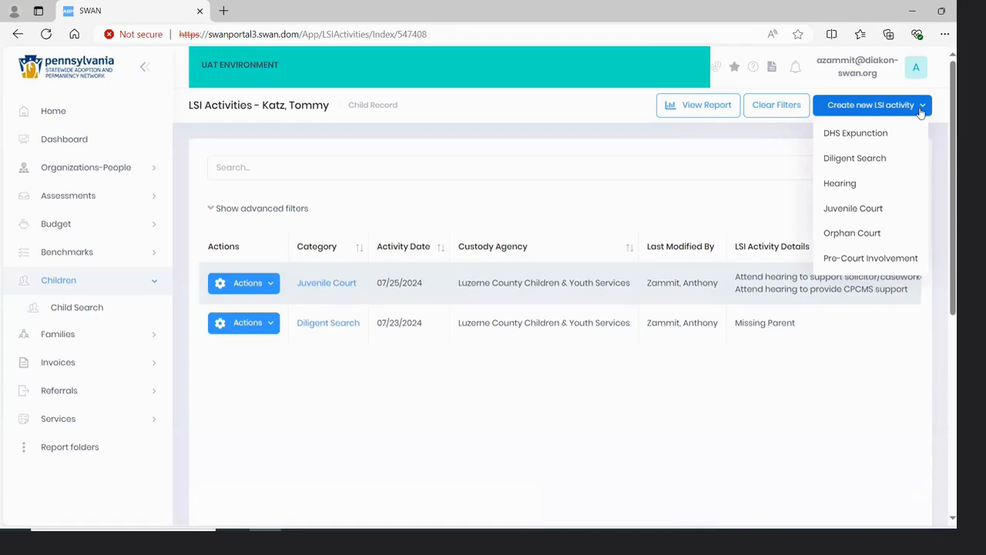
Start a new Hearing activity of type Adjudication / Dependency dated 07/25/2024
{"action": "left_click", "coordinate": [841, 185]}
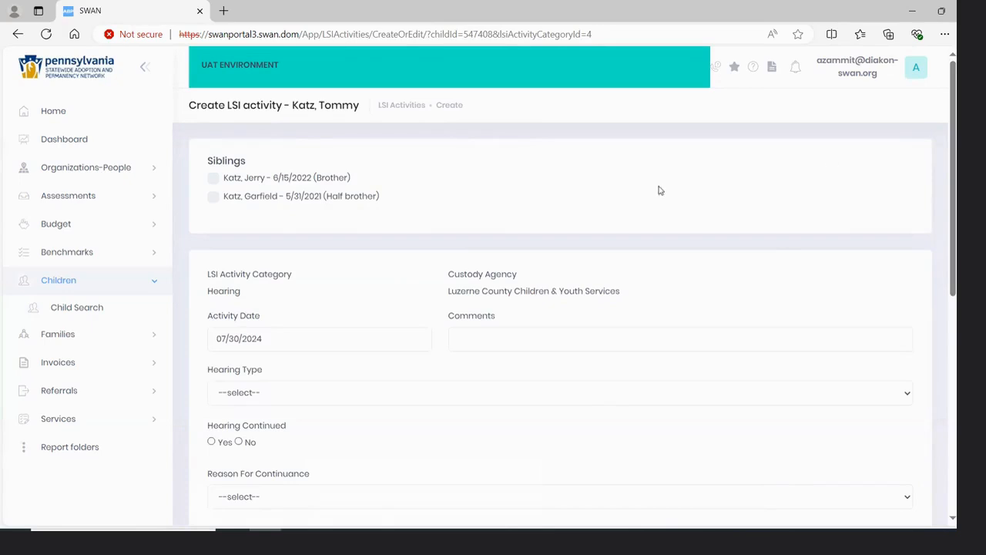
{"action": "scroll", "coordinate": [659, 190], "scroll_direction": "down", "scroll_amount": 1}
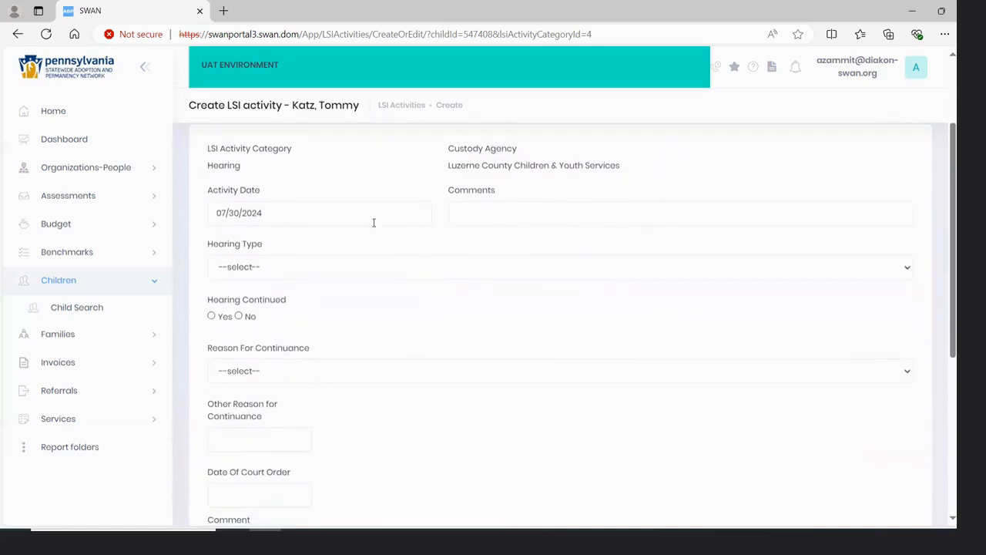
{"action": "left_click", "coordinate": [302, 267]}
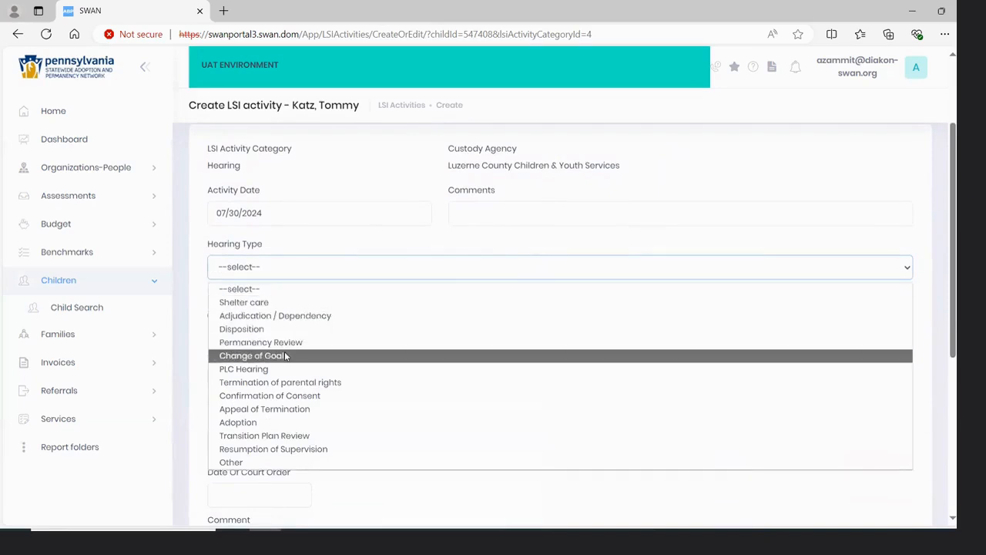
{"action": "left_click", "coordinate": [299, 316]}
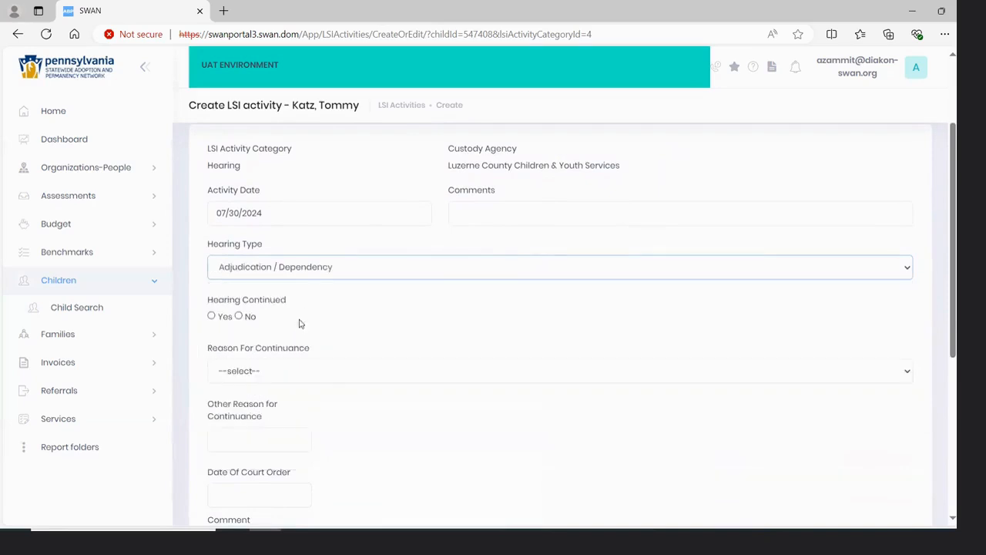
{"action": "left_click", "coordinate": [271, 214]}
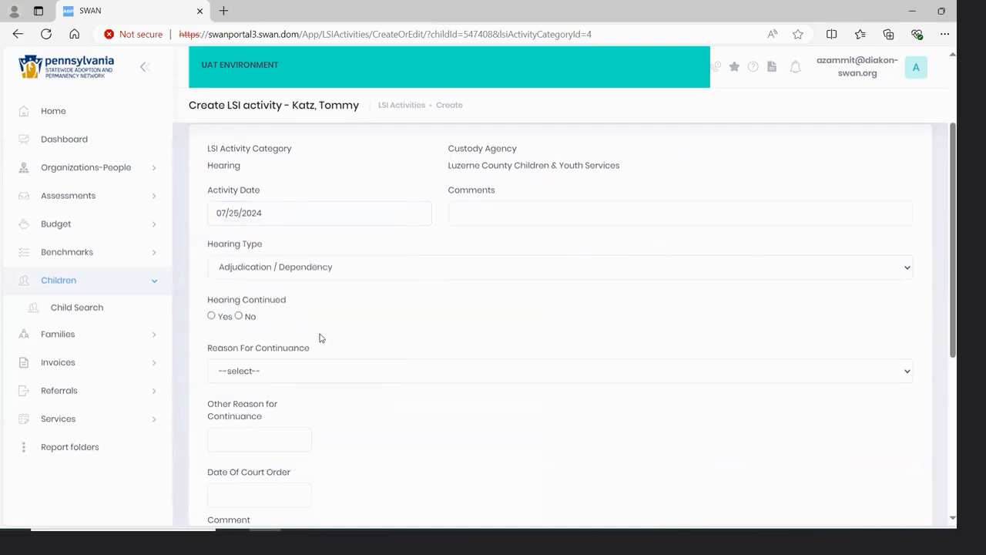
Tick the outcome Adjudication granted and save the Hearing activity
{"action": "scroll", "coordinate": [321, 338], "scroll_direction": "down", "scroll_amount": 1}
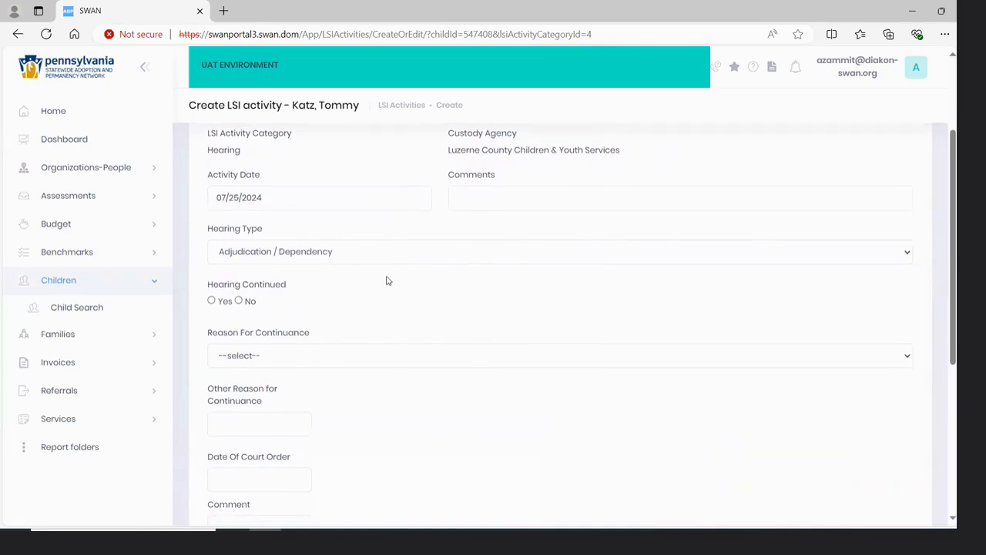
{"action": "scroll", "coordinate": [387, 281], "scroll_direction": "down", "scroll_amount": 2}
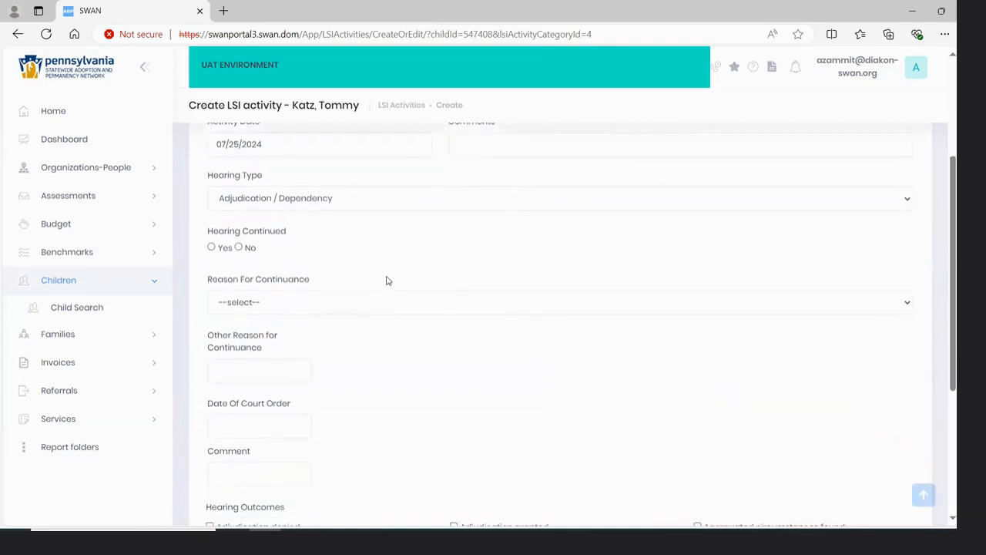
{"action": "scroll", "coordinate": [430, 312], "scroll_direction": "down", "scroll_amount": 2}
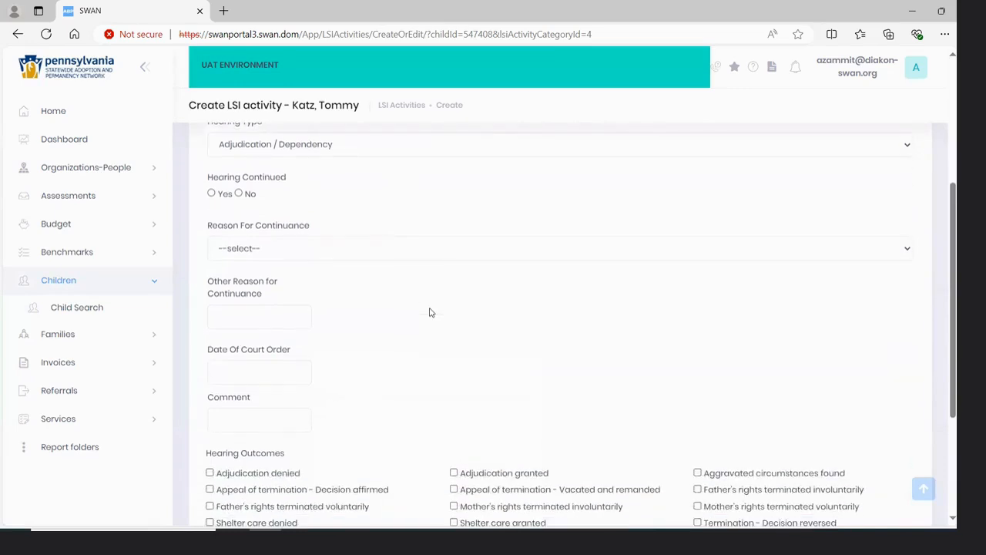
{"action": "left_click", "coordinate": [423, 250]}
{"action": "left_click", "coordinate": [422, 250]}
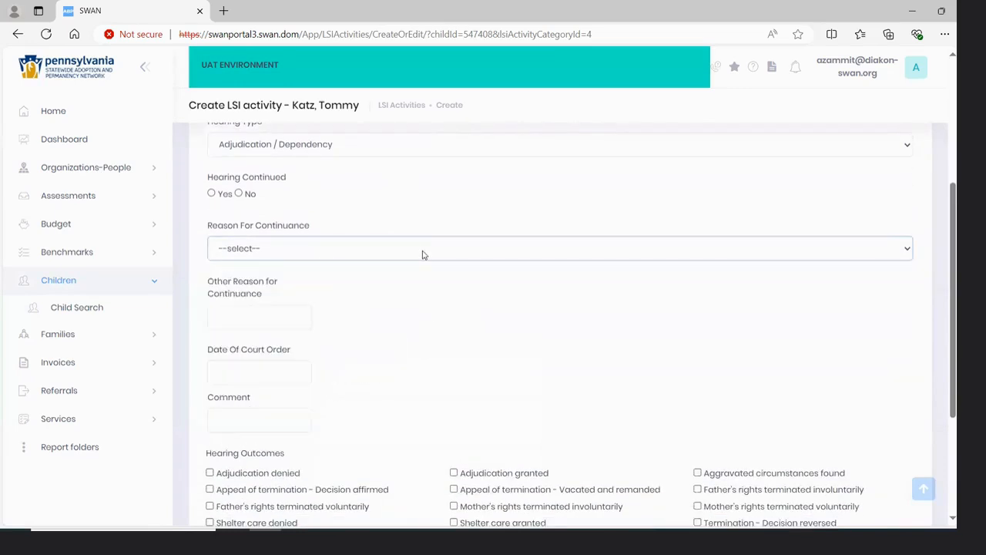
{"action": "scroll", "coordinate": [384, 360], "scroll_direction": "down", "scroll_amount": 2}
{"action": "scroll", "coordinate": [384, 360], "scroll_direction": "down", "scroll_amount": 2}
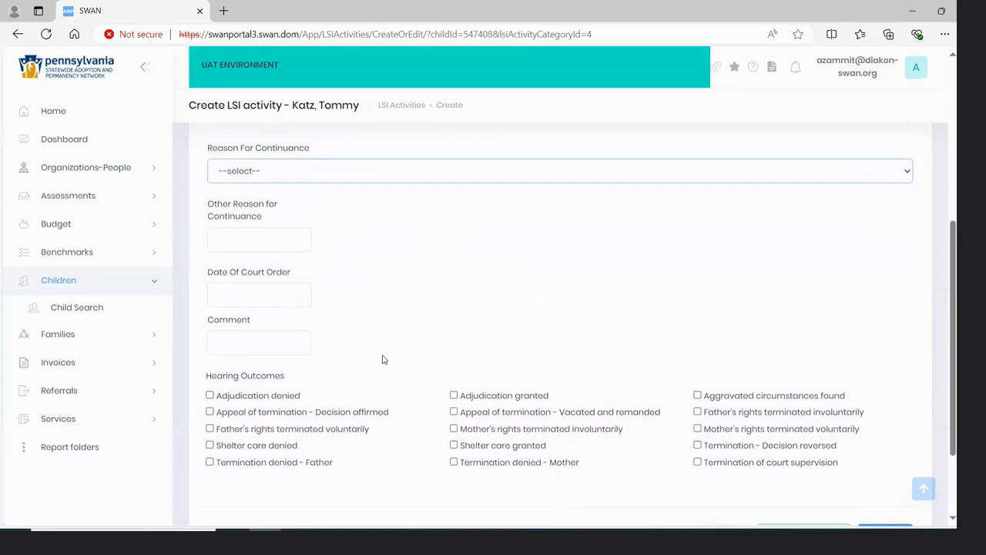
{"action": "scroll", "coordinate": [384, 360], "scroll_direction": "down", "scroll_amount": 3}
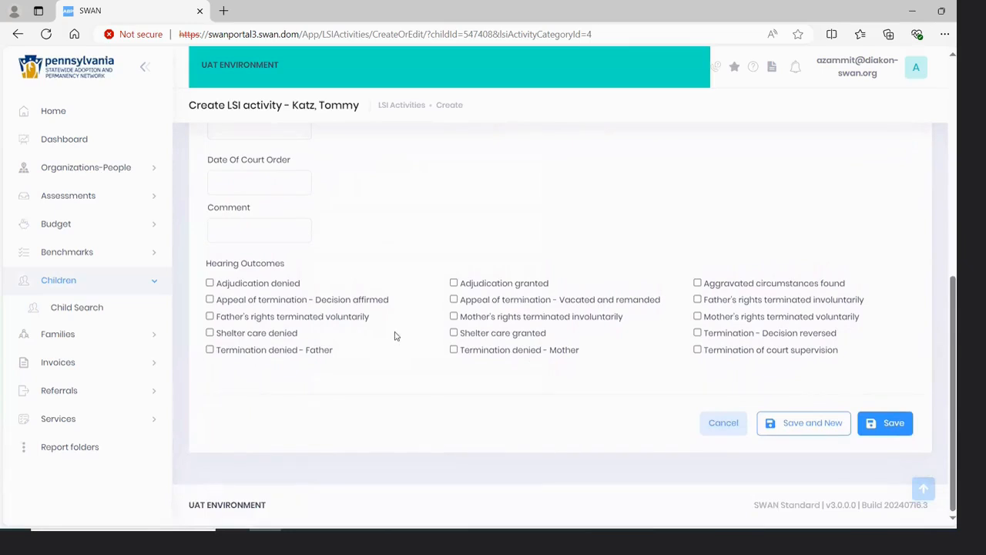
{"action": "left_click", "coordinate": [454, 283]}
{"action": "left_click", "coordinate": [893, 426]}
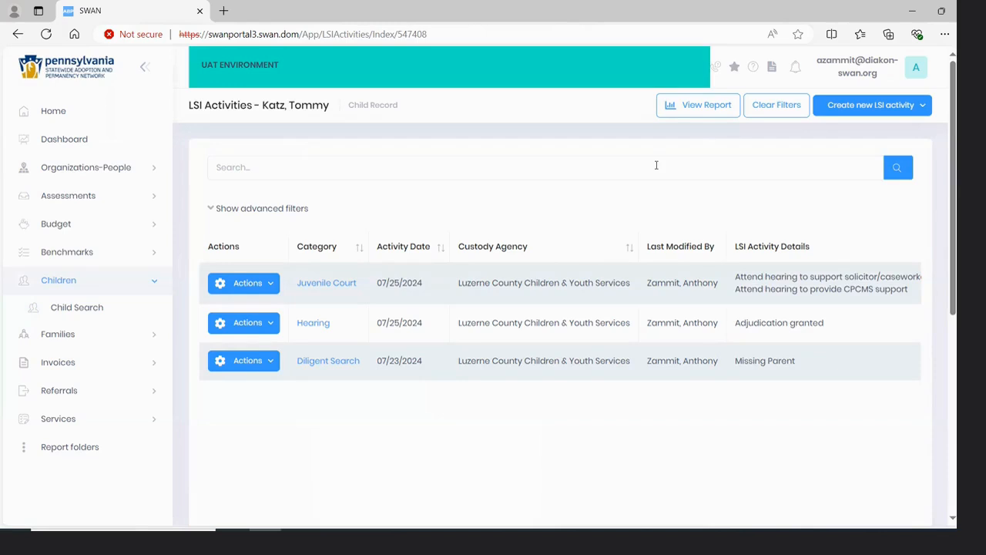
Export the LSI Activities report as CSV (comma delimited) and open LSI Activities (1).csv
{"action": "left_click", "coordinate": [693, 108]}
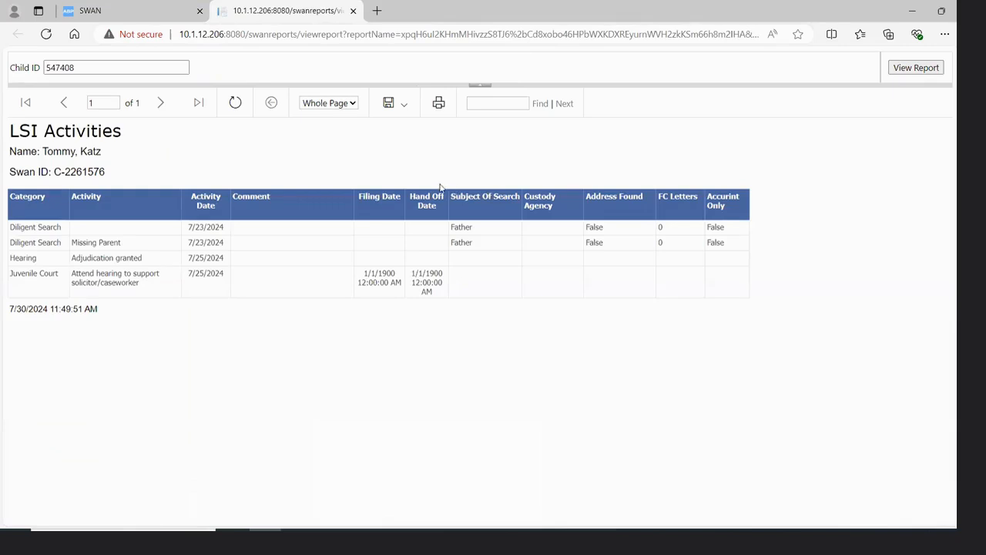
{"action": "left_click", "coordinate": [406, 107]}
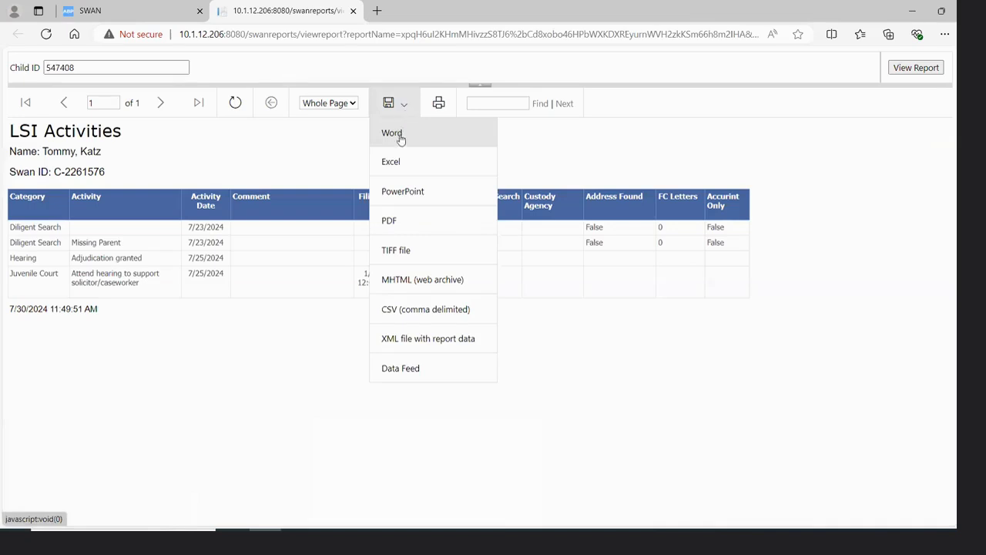
{"action": "left_click", "coordinate": [417, 316]}
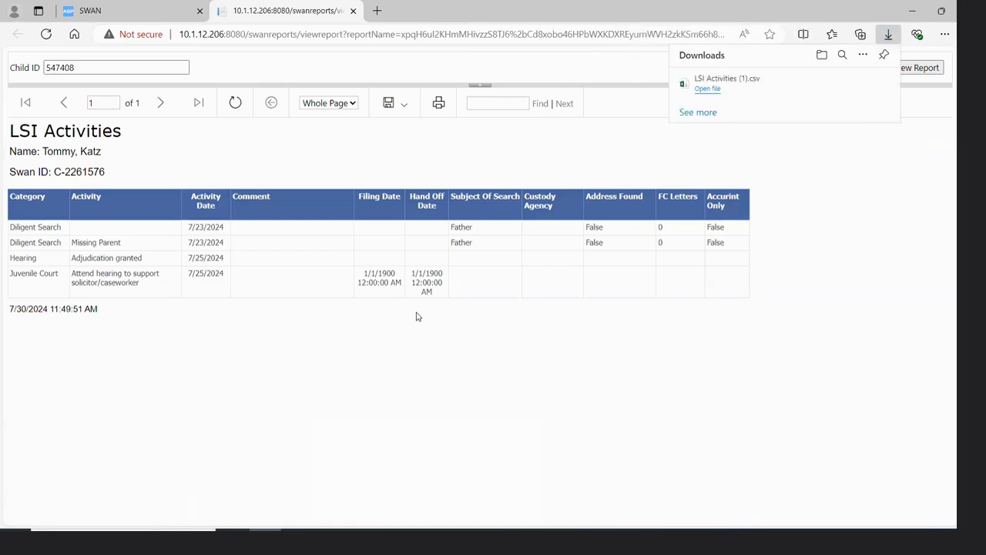
{"action": "left_click", "coordinate": [726, 82]}
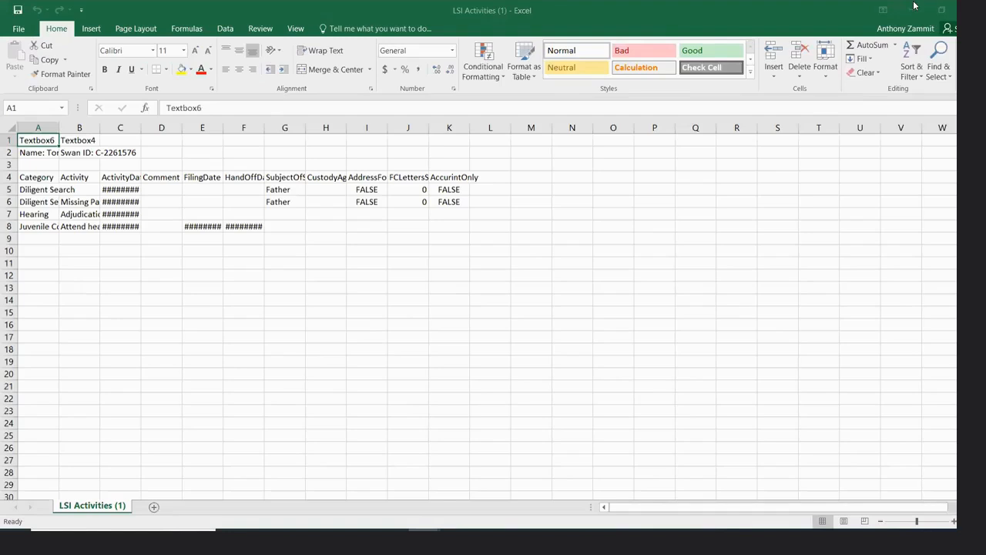
Autofit all worksheet columns and click A3 to review the four LSI activity rows
{"action": "left_click", "coordinate": [9, 128]}
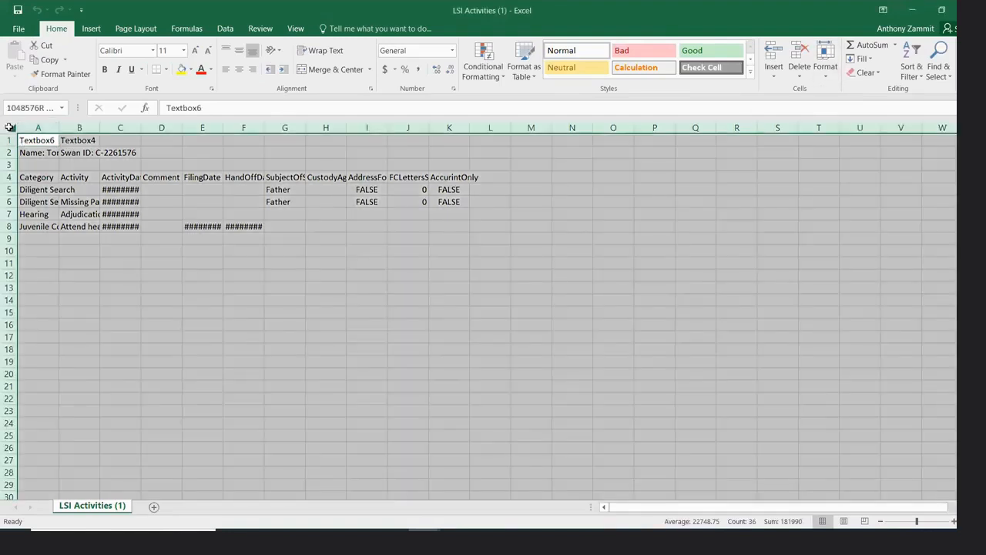
{"action": "double_click", "coordinate": [59, 127]}
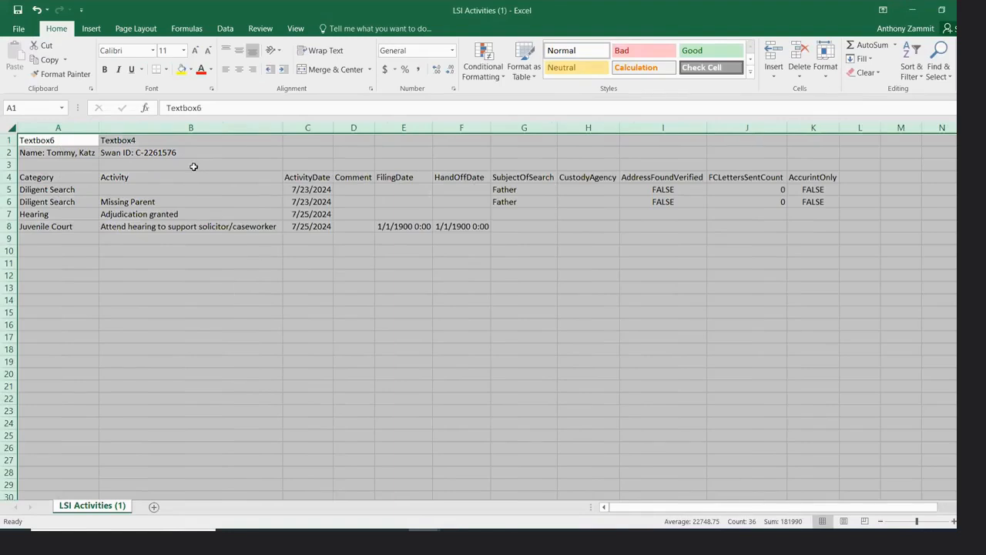
{"action": "left_click", "coordinate": [83, 162]}
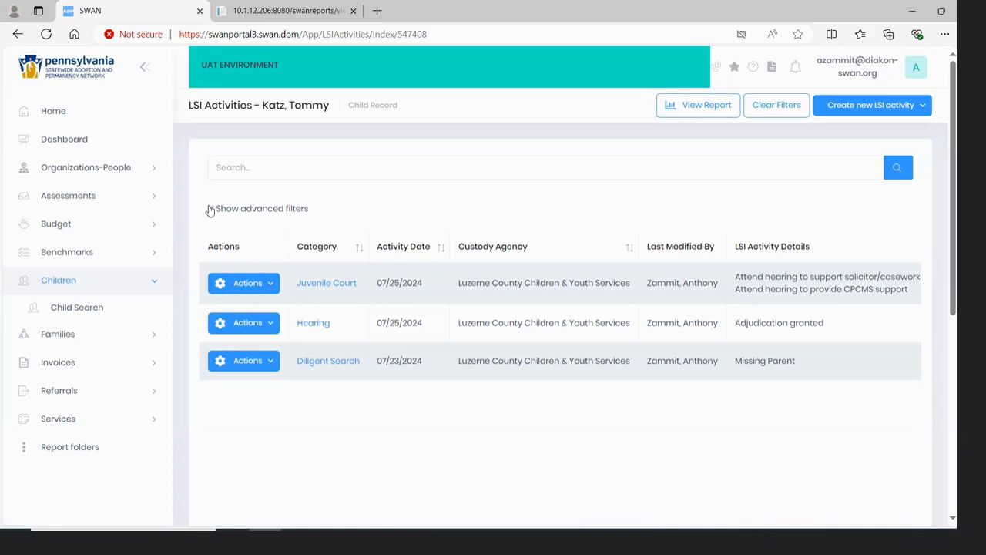
Filter the LSI activities by the Juvenile Court category using the advanced filters
{"action": "left_click", "coordinate": [209, 208]}
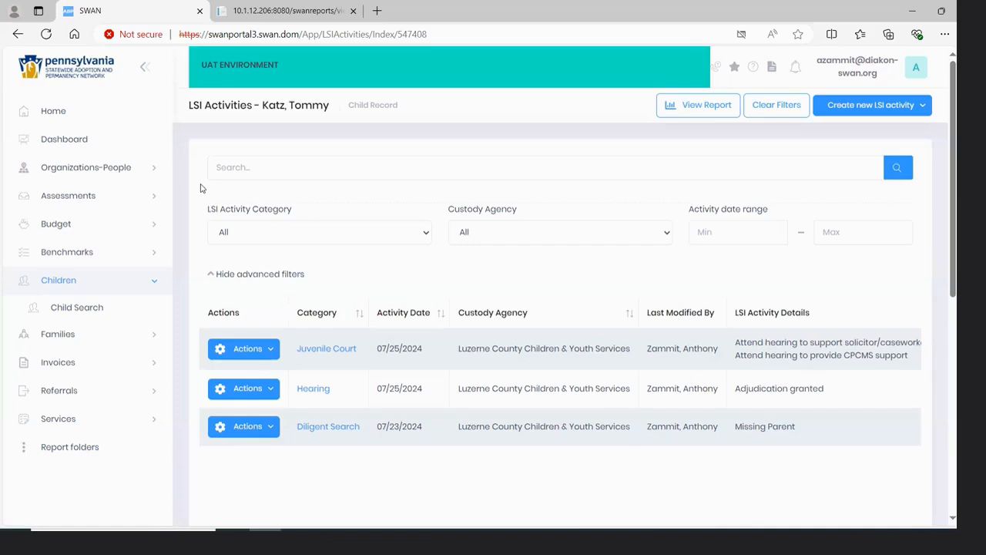
{"action": "left_click", "coordinate": [426, 236]}
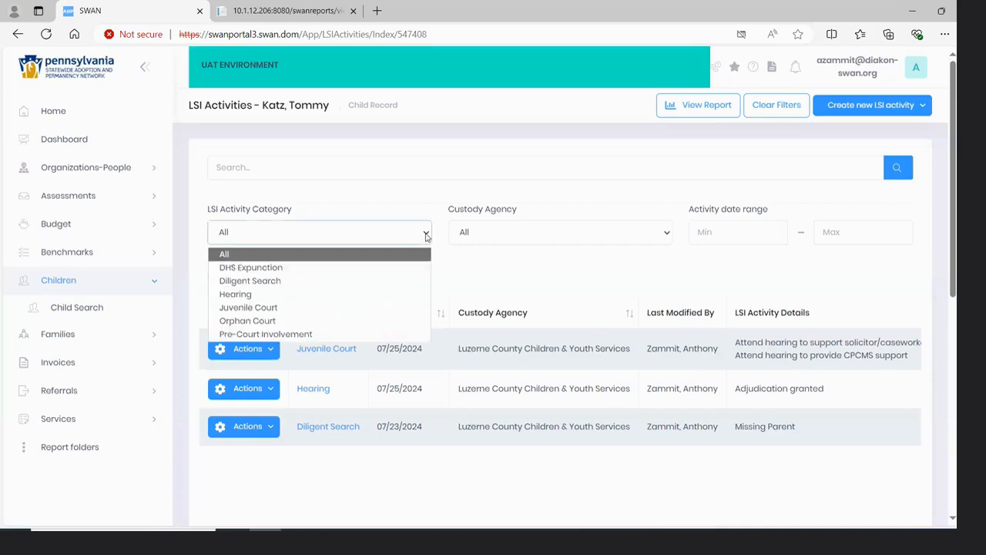
{"action": "left_click", "coordinate": [267, 309]}
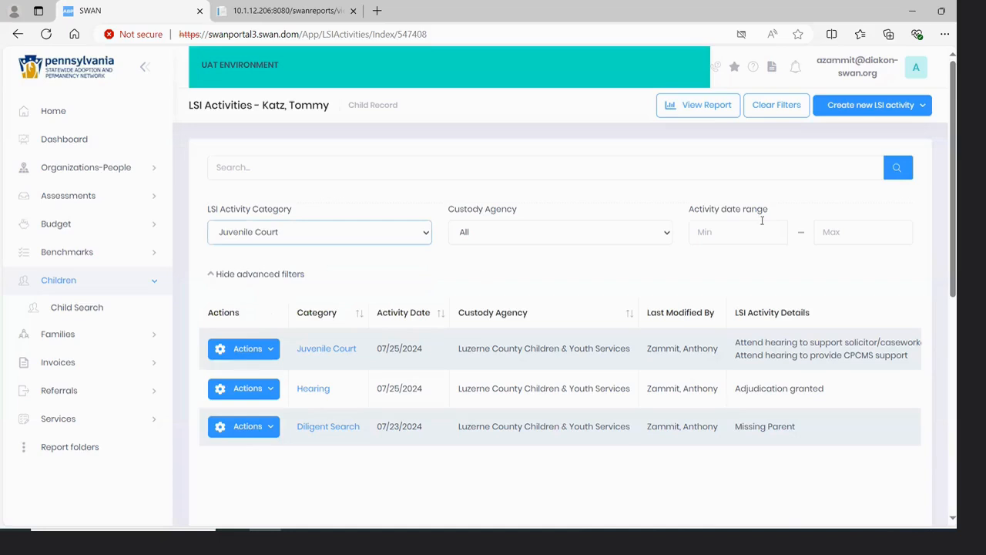
{"action": "left_click", "coordinate": [902, 170]}
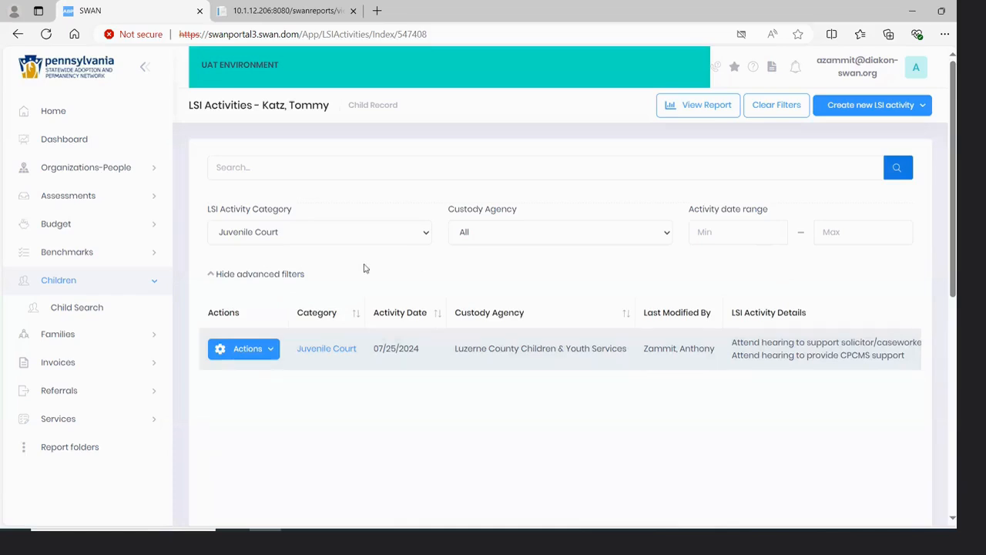
Reset the LSI Activity Category filter to All and search again
{"action": "left_click", "coordinate": [425, 232]}
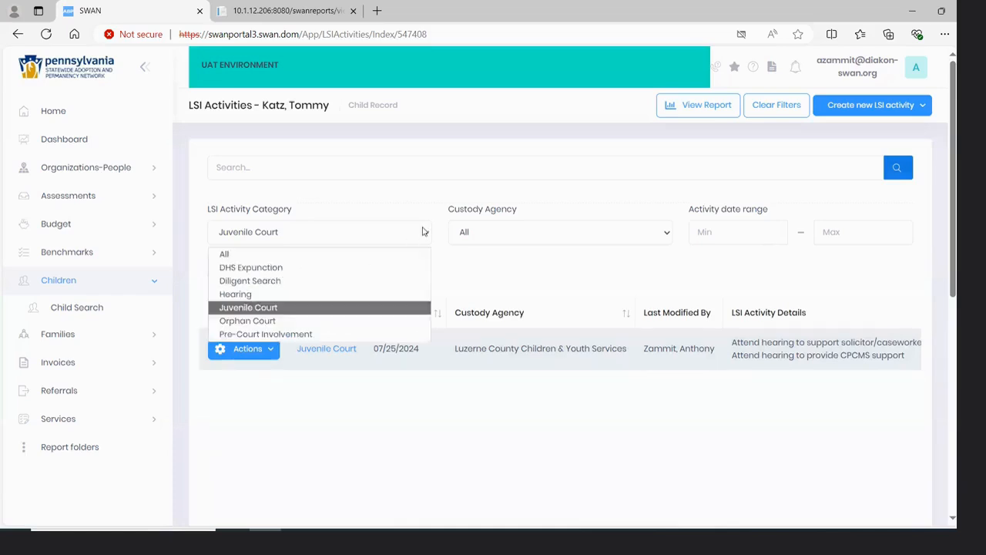
{"action": "left_click", "coordinate": [248, 258]}
{"action": "left_click", "coordinate": [898, 171]}
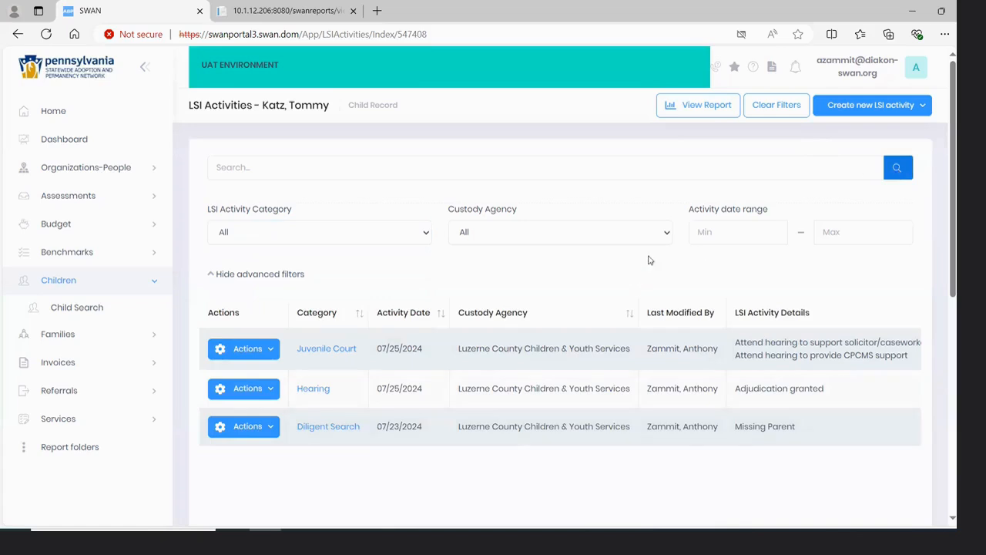
{"action": "left_click", "coordinate": [666, 236]}
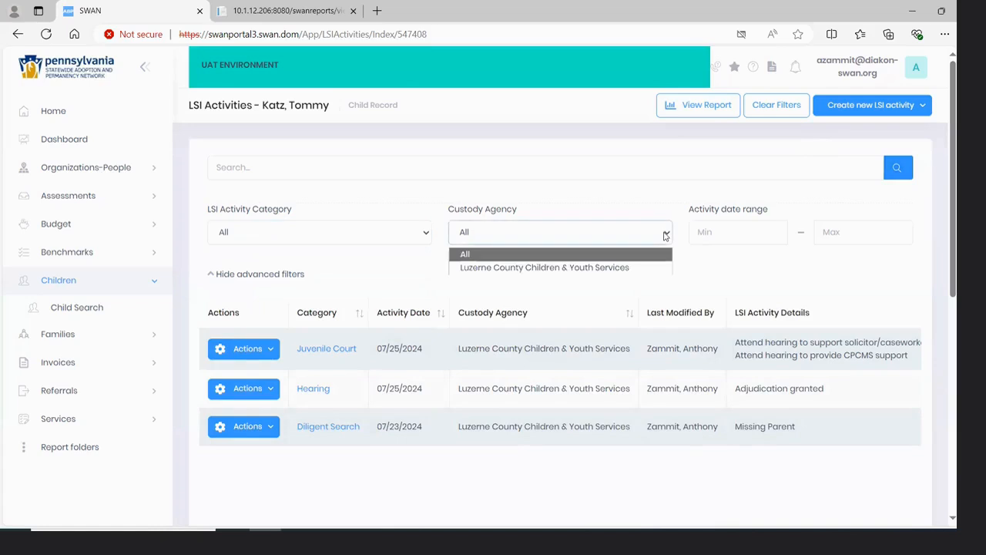
{"action": "left_click", "coordinate": [666, 236]}
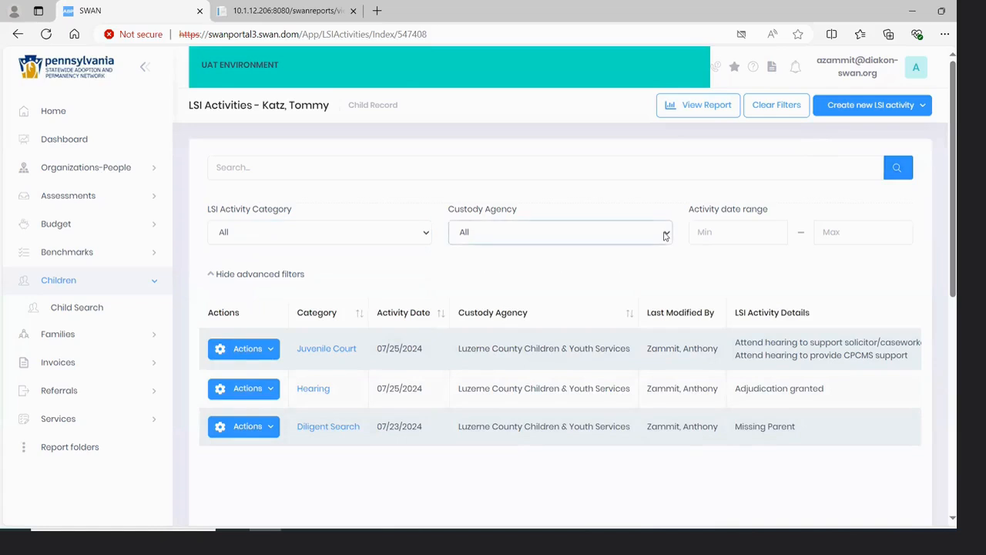
{"action": "left_click", "coordinate": [722, 234]}
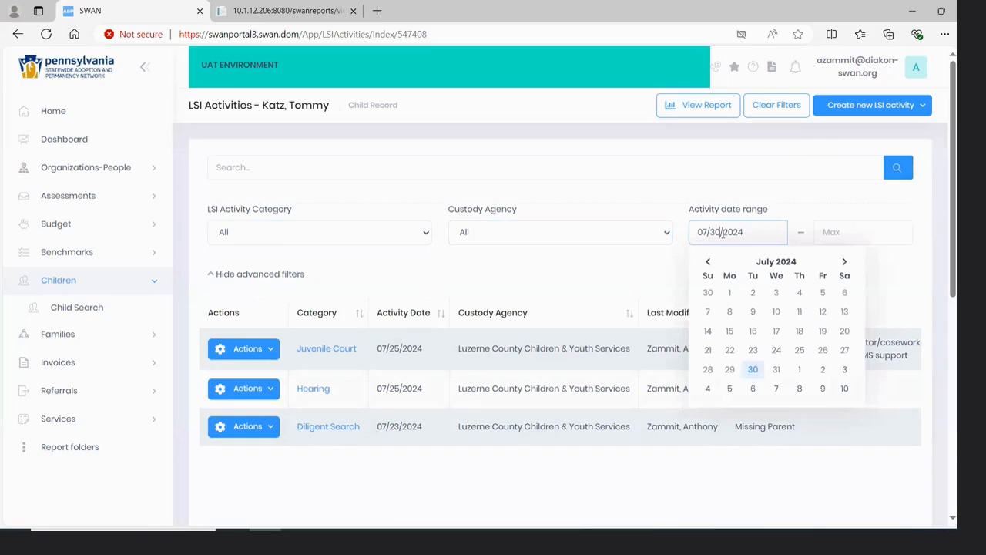
{"action": "left_click", "coordinate": [777, 351]}
{"action": "left_click", "coordinate": [863, 232]}
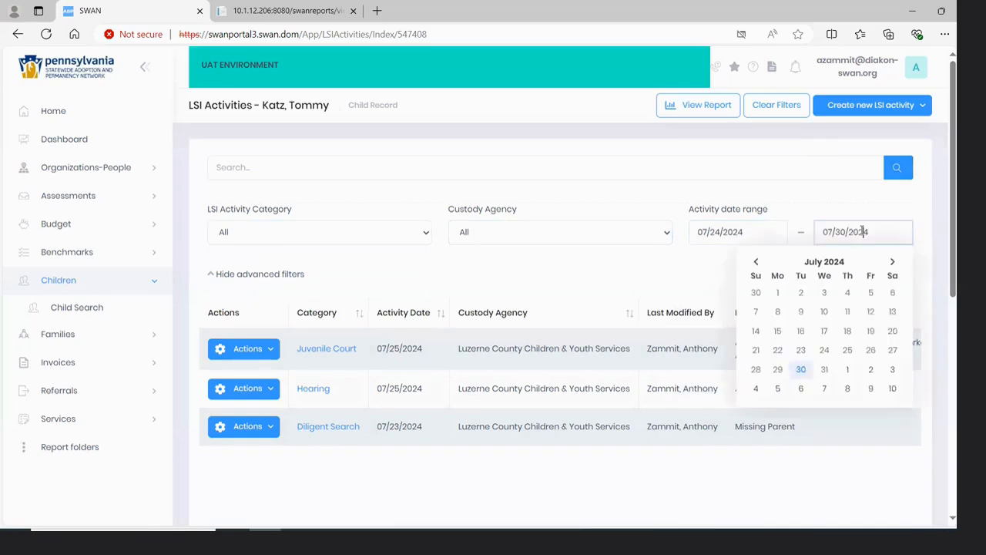
{"action": "left_click", "coordinate": [870, 350]}
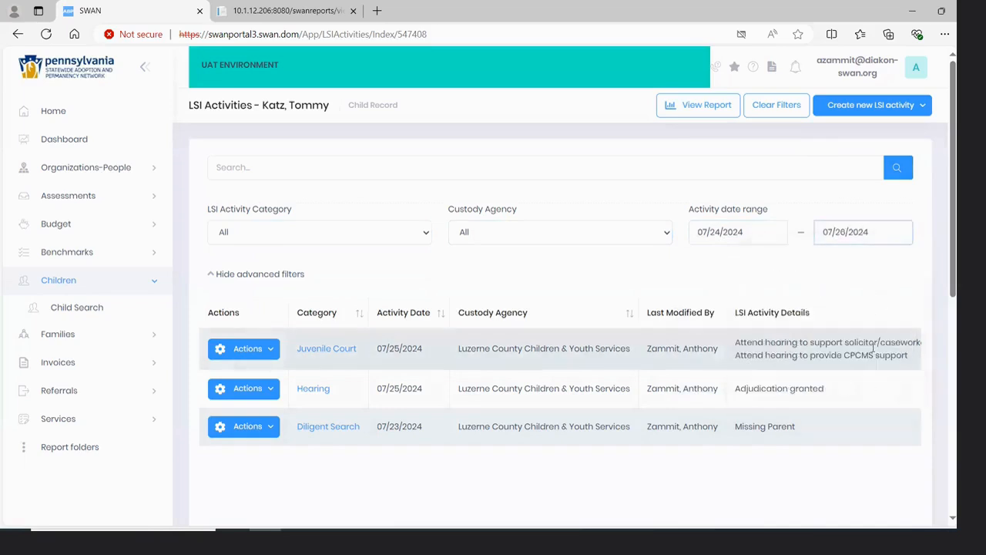
{"action": "left_click", "coordinate": [904, 169]}
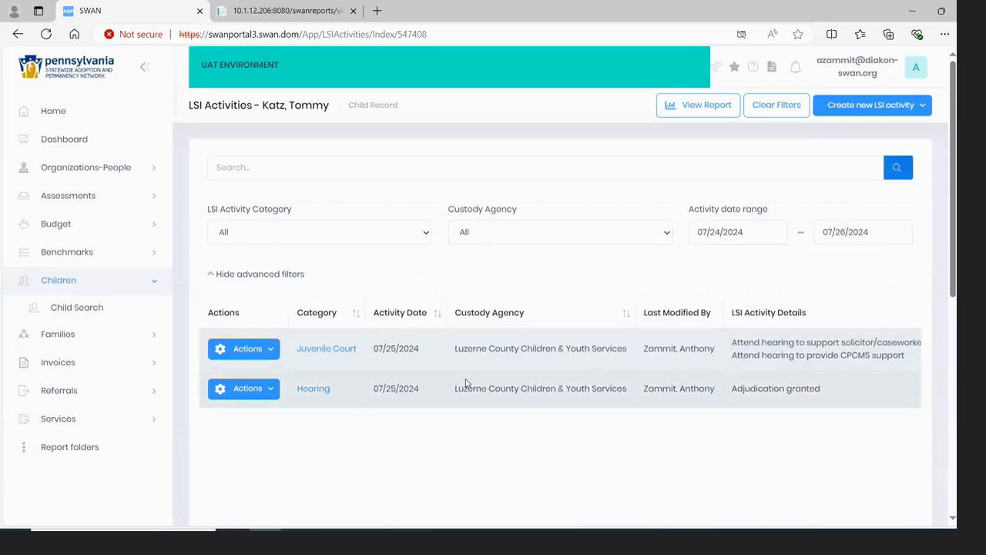
{"action": "left_click", "coordinate": [753, 231]}
{"action": "key", "text": "BackSpace"}
{"action": "key", "text": "BackSpace"}
{"action": "key", "text": "BackSpace"}
{"action": "key", "text": "BackSpace"}
{"action": "key", "text": "BackSpace"}
{"action": "key", "text": "BackSpace"}
{"action": "key", "text": "BackSpace"}
{"action": "key", "text": "BackSpace"}
{"action": "key", "text": "BackSpace"}
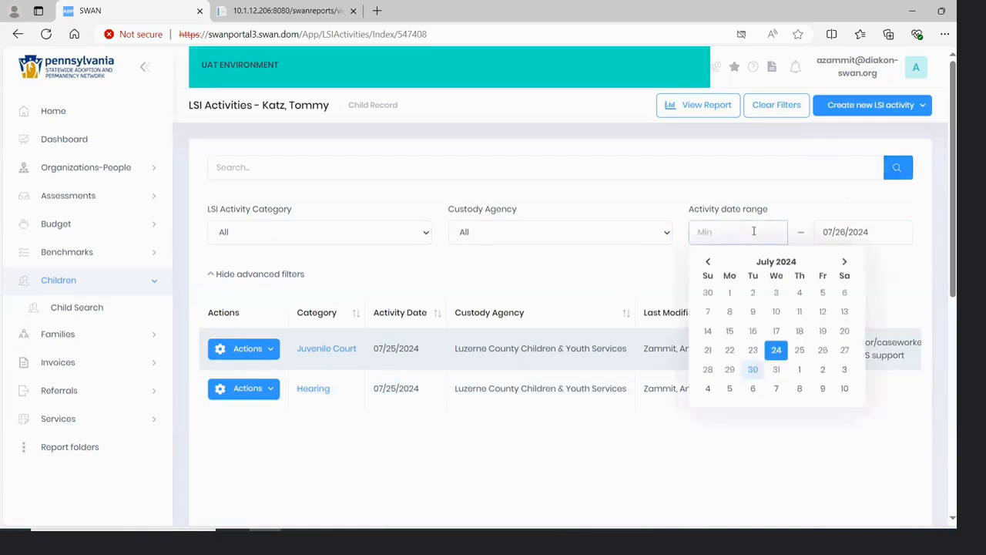
{"action": "left_click", "coordinate": [870, 232]}
{"action": "key", "text": "BackSpace"}
{"action": "key", "text": "BackSpace"}
{"action": "key", "text": "BackSpace"}
{"action": "key", "text": "BackSpace"}
{"action": "key", "text": "BackSpace"}
{"action": "key", "text": "BackSpace"}
{"action": "key", "text": "BackSpace"}
{"action": "key", "text": "BackSpace"}
{"action": "key", "text": "BackSpace"}
{"action": "key", "text": "BackSpace"}
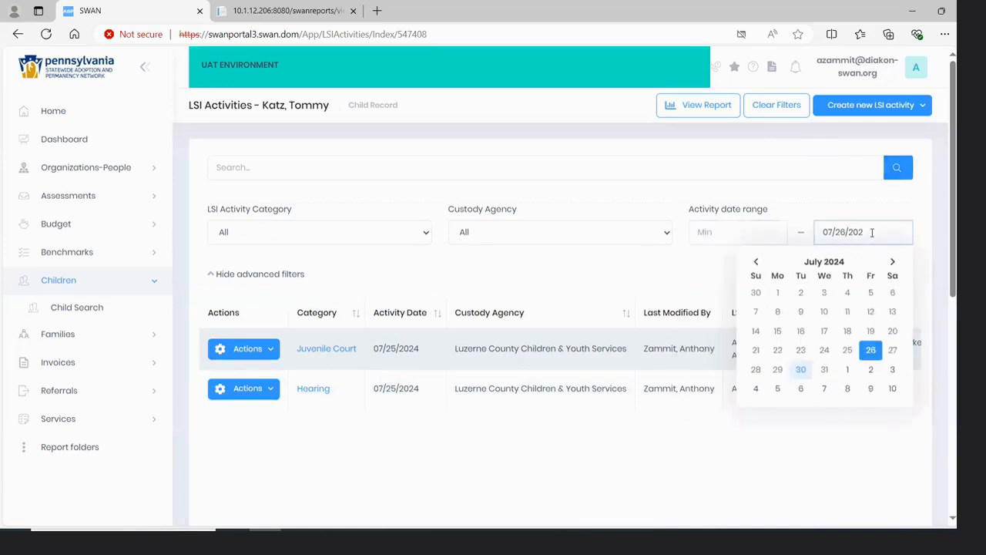
{"action": "left_click", "coordinate": [898, 168]}
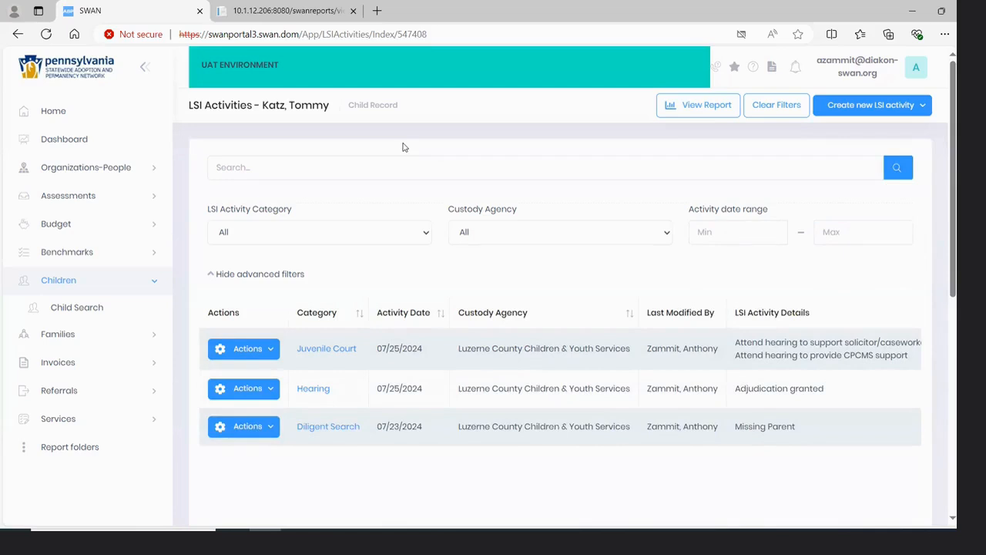
View the details of the 7/25/2024 Juvenile Court activity from its Actions menu
{"action": "left_click", "coordinate": [376, 165]}
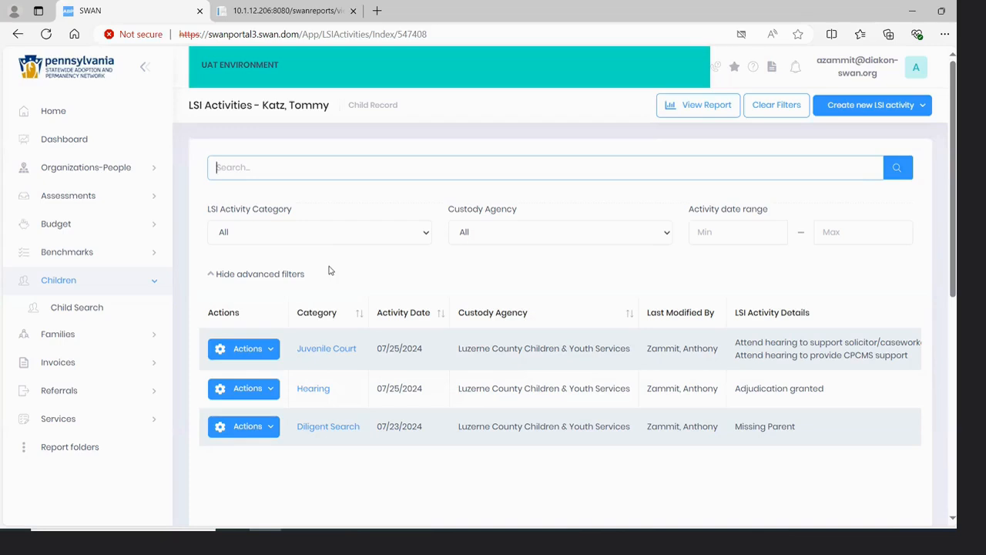
{"action": "left_click", "coordinate": [271, 354]}
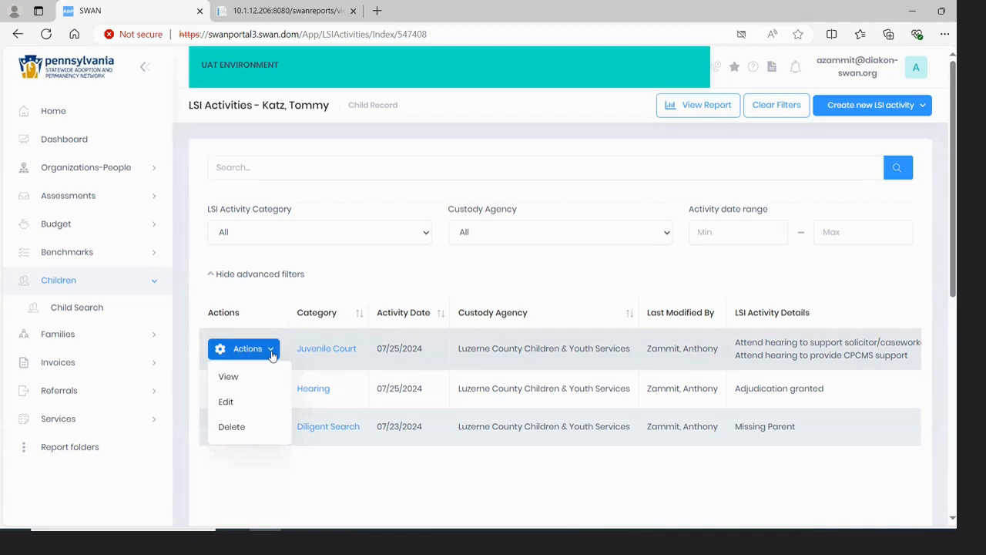
{"action": "left_click", "coordinate": [228, 377]}
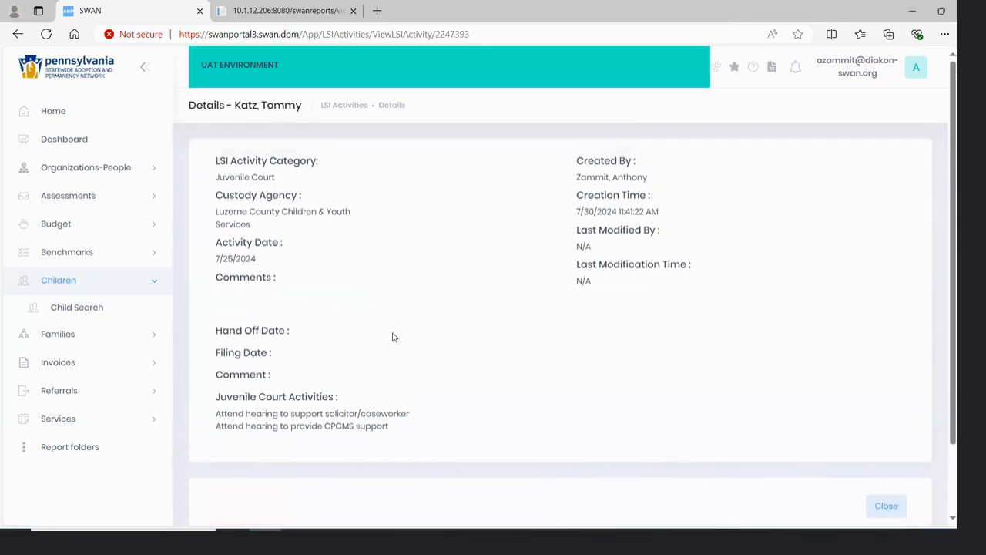
Close the details, open the Juvenile Court activity for editing, scroll through, and cancel unchanged
{"action": "left_click", "coordinate": [886, 508]}
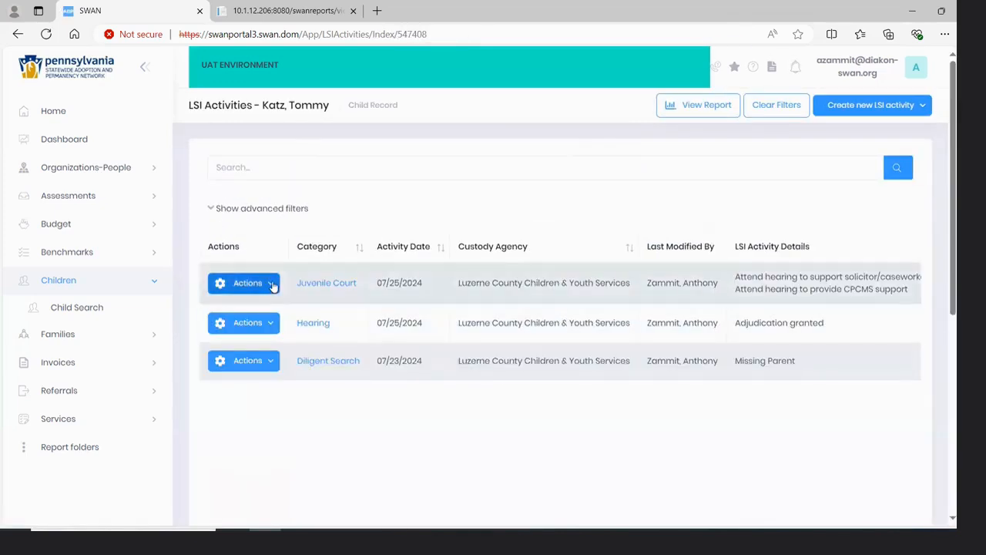
{"action": "left_click", "coordinate": [272, 283]}
{"action": "left_click", "coordinate": [227, 336]}
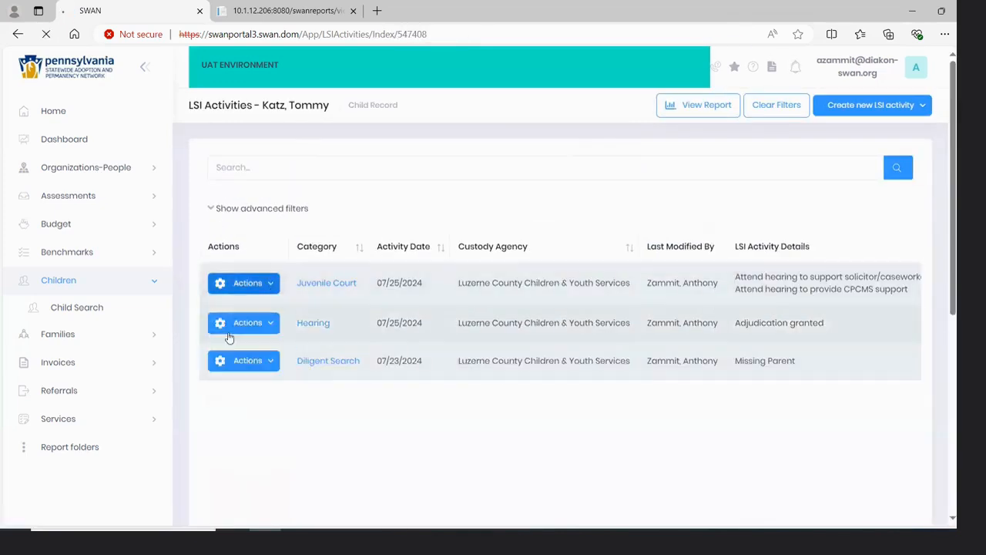
{"action": "scroll", "coordinate": [392, 332], "scroll_direction": "down", "scroll_amount": 1}
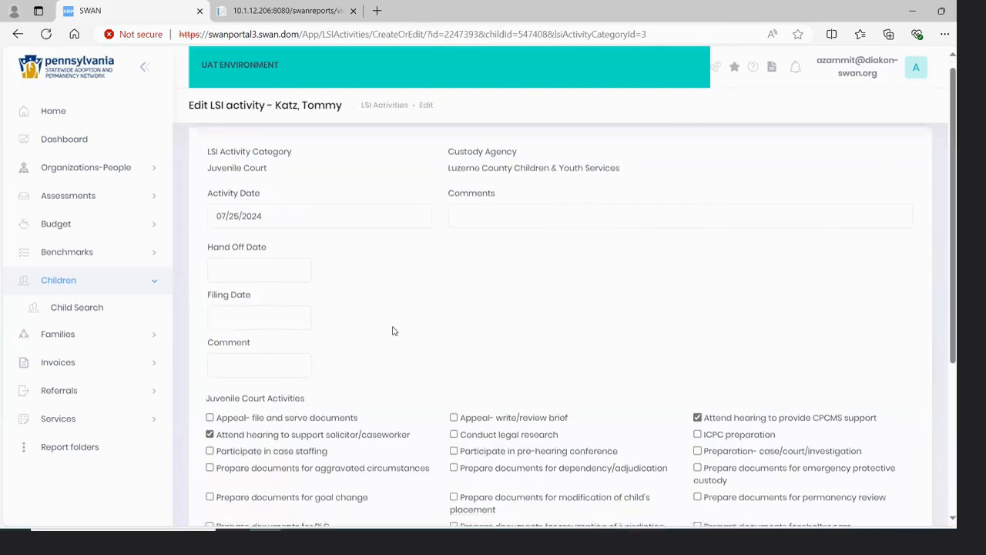
{"action": "scroll", "coordinate": [392, 331], "scroll_direction": "down", "scroll_amount": 3}
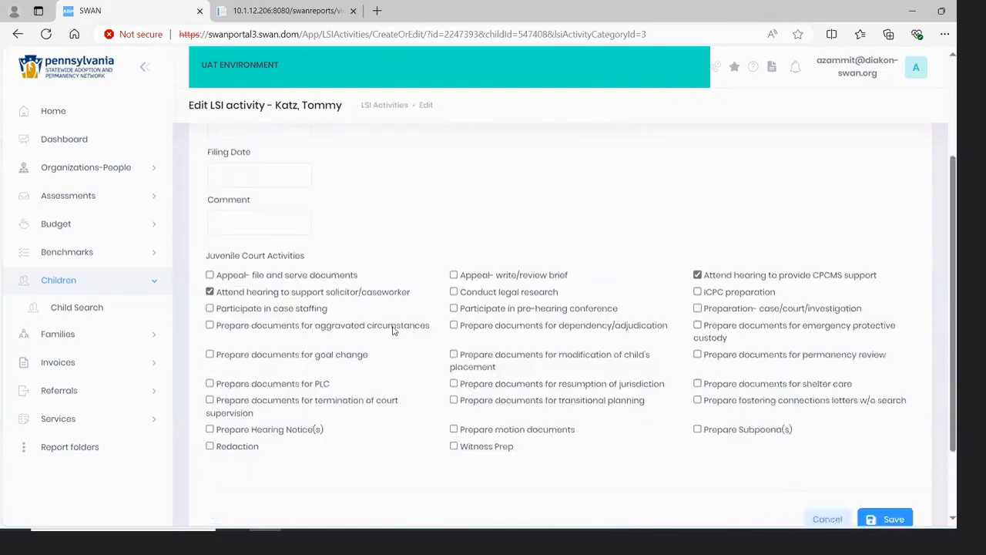
{"action": "scroll", "coordinate": [392, 331], "scroll_direction": "up", "scroll_amount": 3}
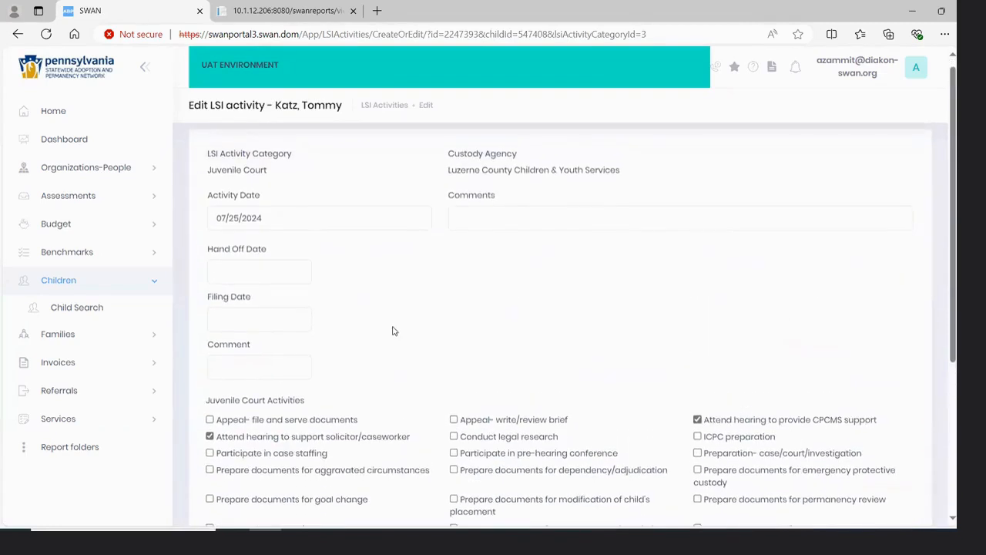
{"action": "scroll", "coordinate": [392, 331], "scroll_direction": "down", "scroll_amount": 3}
{"action": "left_click", "coordinate": [828, 419]}
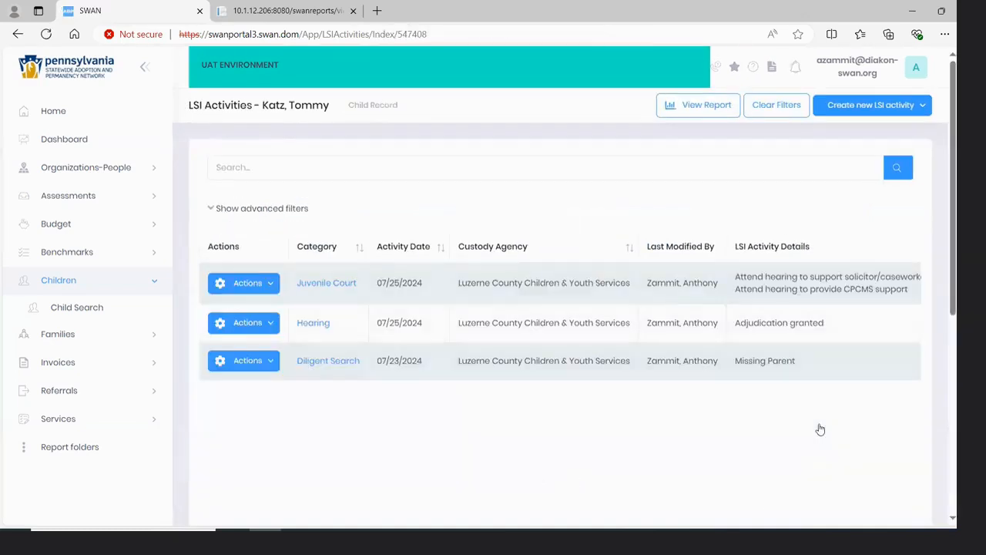